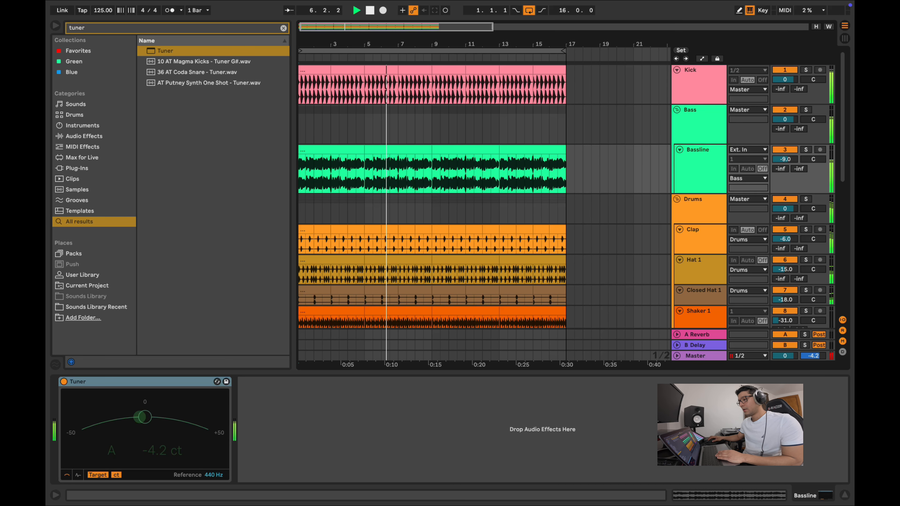
- Stop playback, insert a new audio track below 14 Audio, and put it in its own group
{"action": "key", "text": "space"}
{"action": "scroll", "coordinate": [566, 197], "scroll_direction": "down", "scroll_amount": 10}
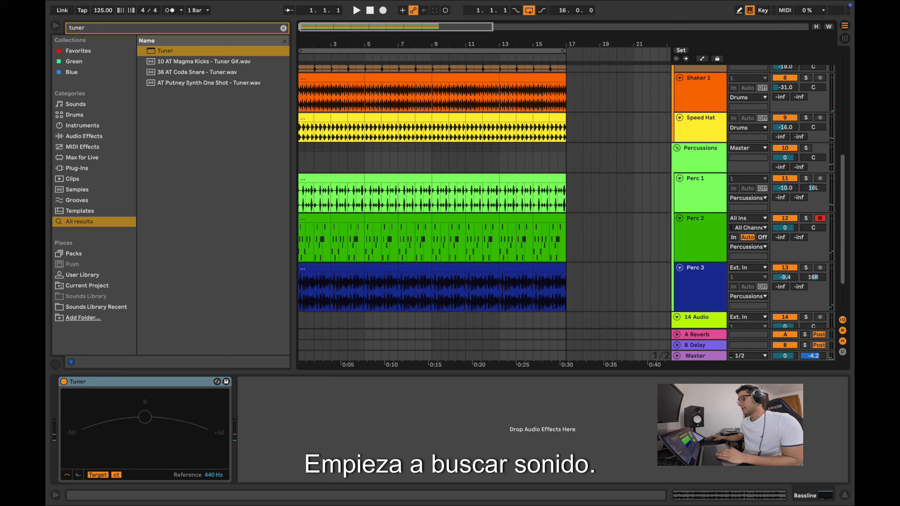
{"action": "left_click", "coordinate": [698, 259]}
{"action": "right_click", "coordinate": [702, 272]}
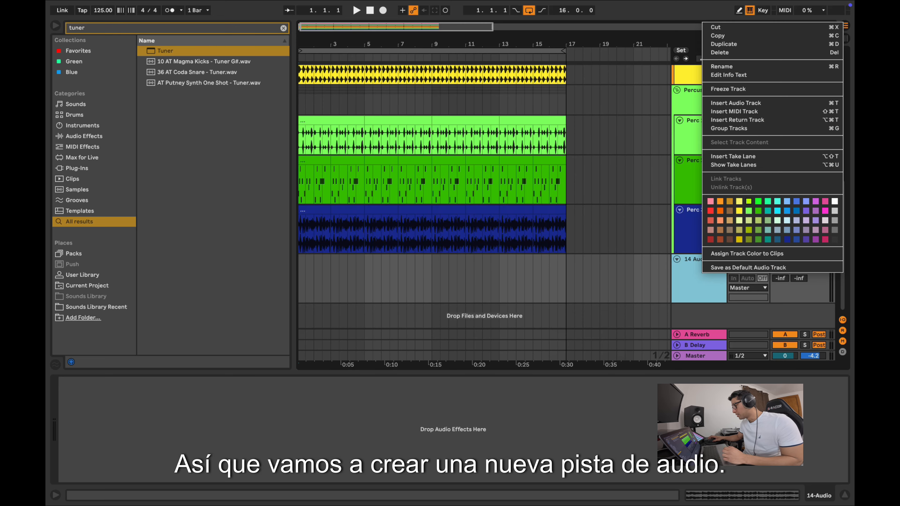
{"action": "left_click", "coordinate": [737, 103]}
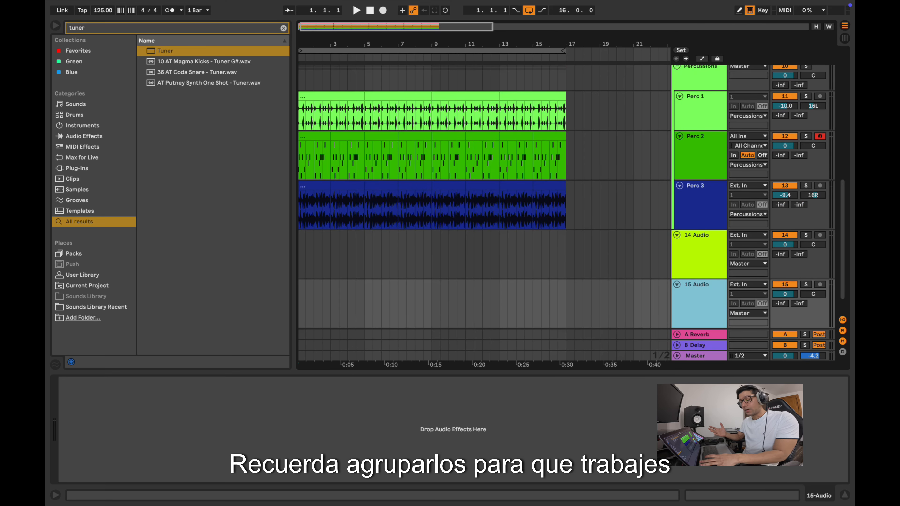
{"action": "key", "text": "super+g"}
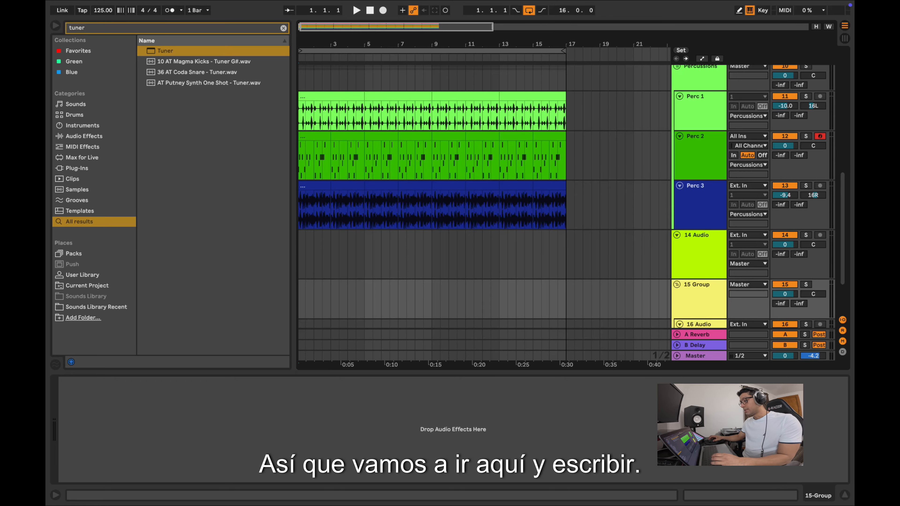
- Rename the new group track as Instruments
{"action": "scroll", "coordinate": [483, 197], "scroll_direction": "up", "scroll_amount": 4}
{"action": "scroll", "coordinate": [484, 197], "scroll_direction": "down", "scroll_amount": 7}
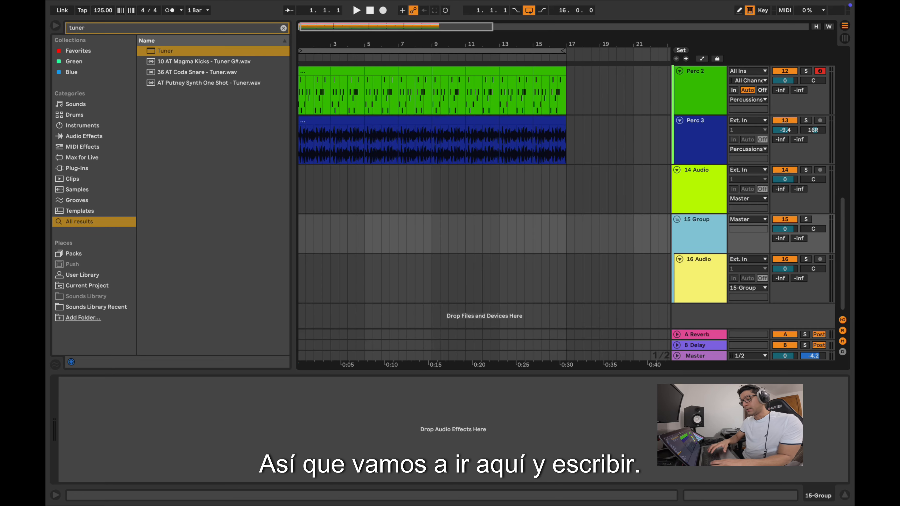
{"action": "key", "text": "super+t"}
{"action": "key", "text": "super+z"}
{"action": "key", "text": "Up"}
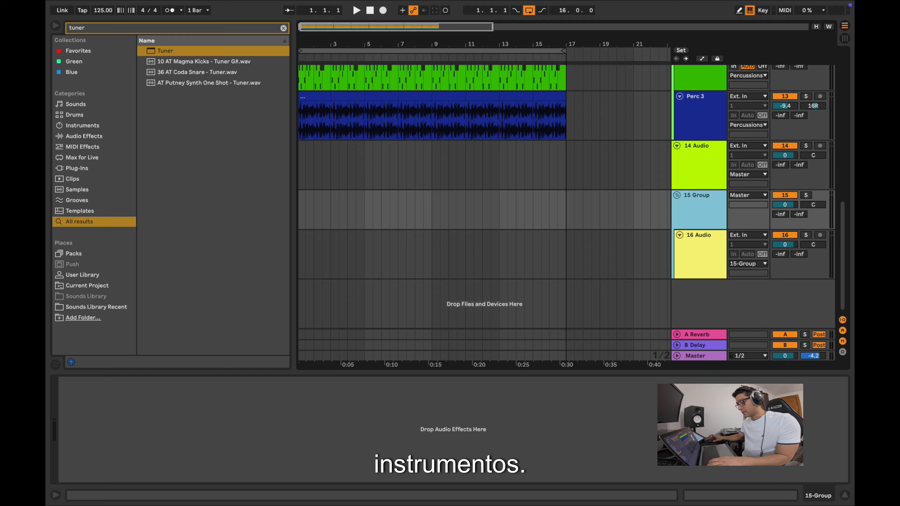
{"action": "key", "text": "super+r"}
{"action": "type", "text": "Instruments"}
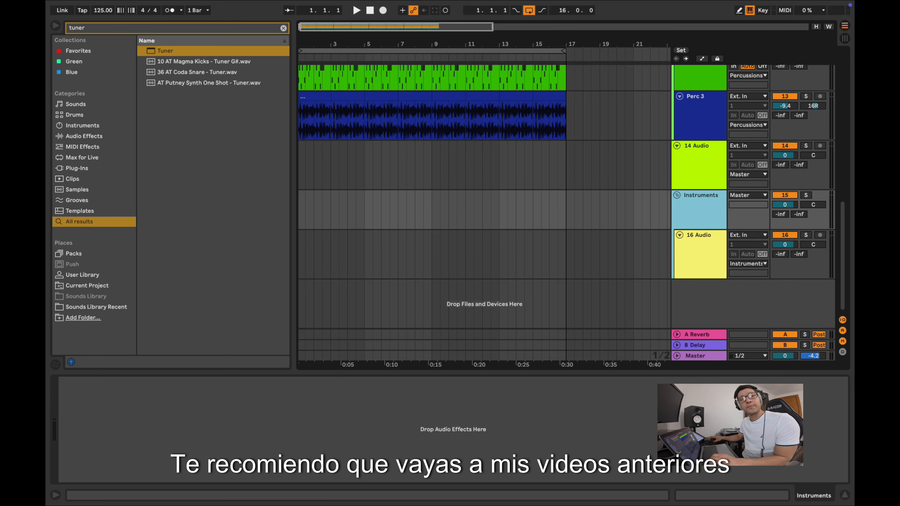
- Rename the audio track inside the Instruments group as Synth 1
{"action": "left_click", "coordinate": [699, 235]}
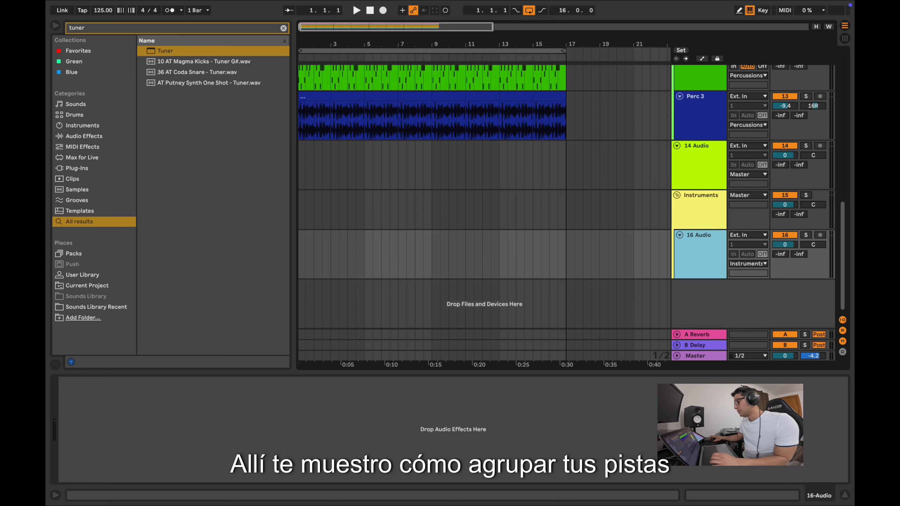
{"action": "scroll", "coordinate": [567, 197], "scroll_direction": "up", "scroll_amount": 10}
{"action": "scroll", "coordinate": [567, 196], "scroll_direction": "down", "scroll_amount": 9}
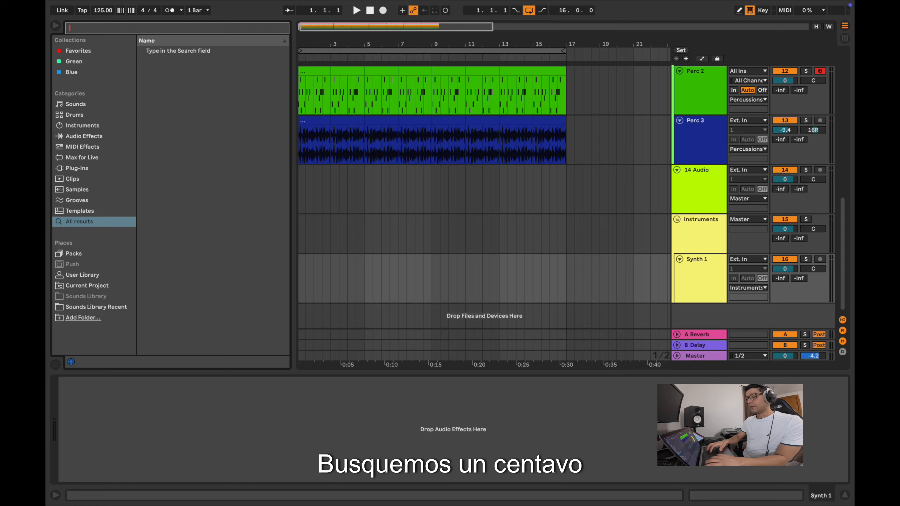
- Search the browser for "synth am" and preview the A minor synth loops
{"action": "type", "text": "nth "}
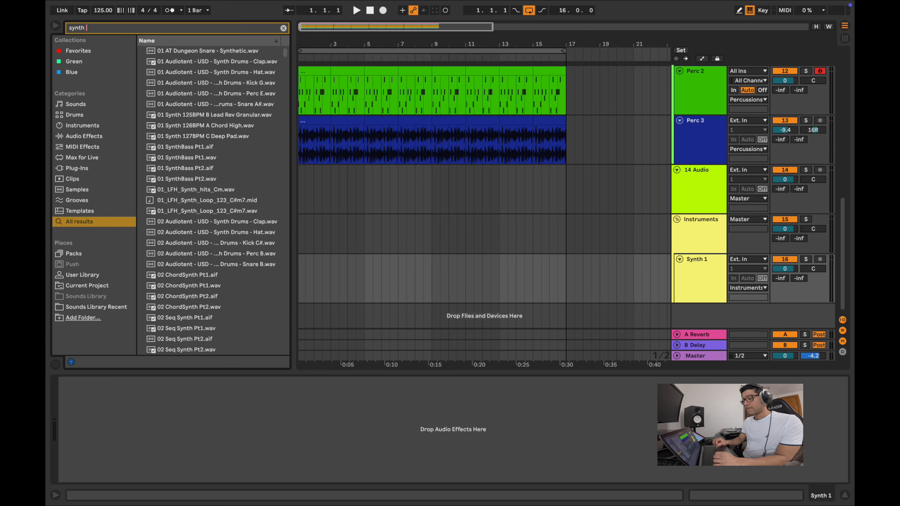
{"action": "type", "text": "am"}
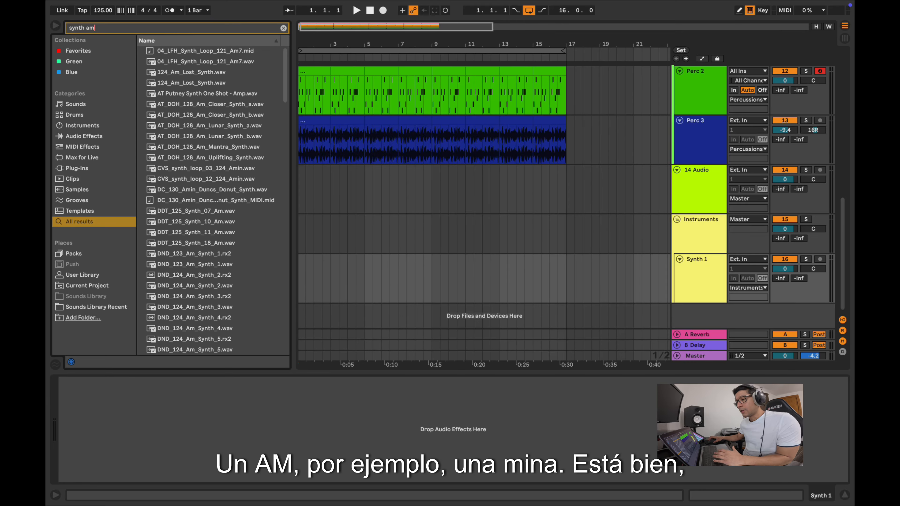
{"action": "left_click", "coordinate": [191, 83]}
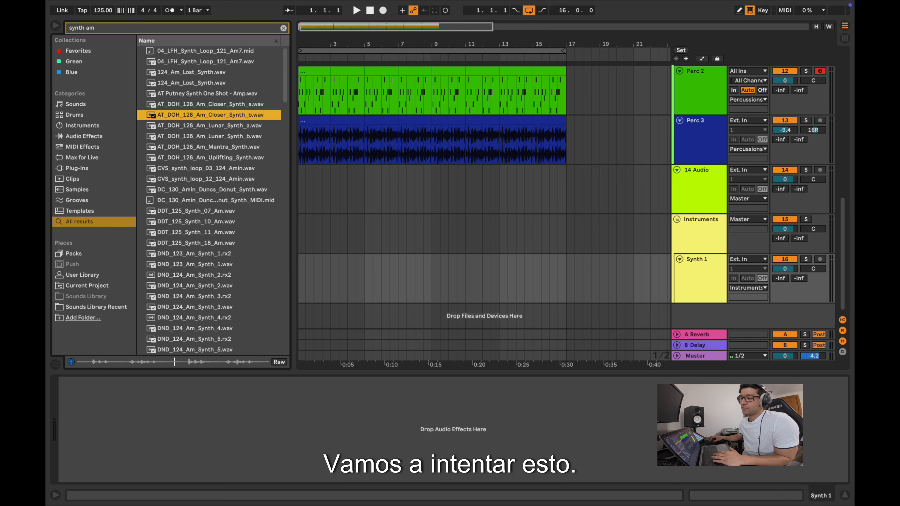
- Try AT_DOH_128_Am_Closer_Synth_b and AT_DOH_128_Am_Lunar_Synth_b in turn at the start of Synth 1, listening with the full loop
{"action": "key", "text": "Return"}
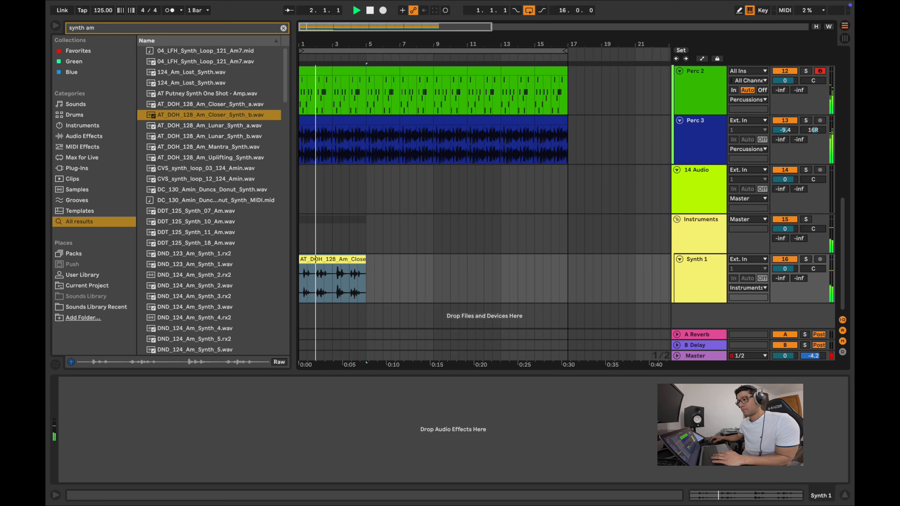
{"action": "scroll", "coordinate": [310, 279], "scroll_direction": "up", "scroll_amount": 3}
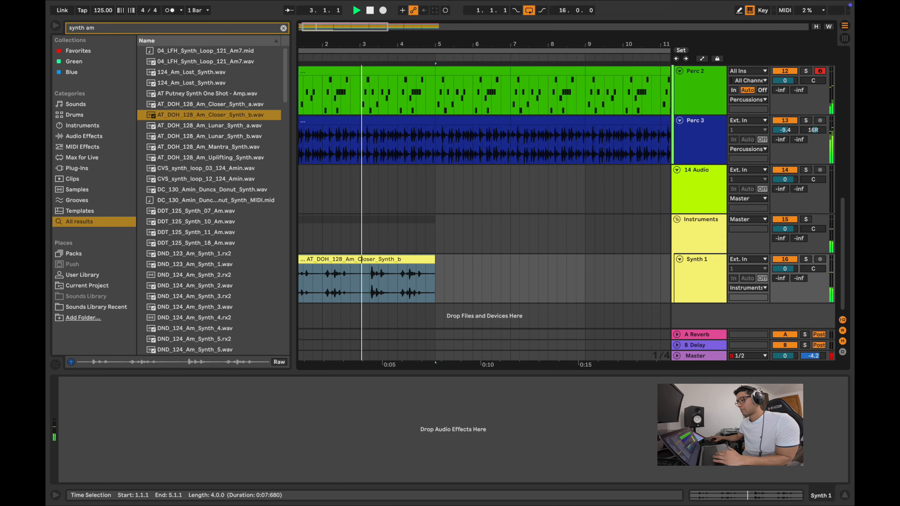
{"action": "scroll", "coordinate": [484, 213], "scroll_direction": "up", "scroll_amount": 5}
{"action": "scroll", "coordinate": [484, 213], "scroll_direction": "down", "scroll_amount": 5}
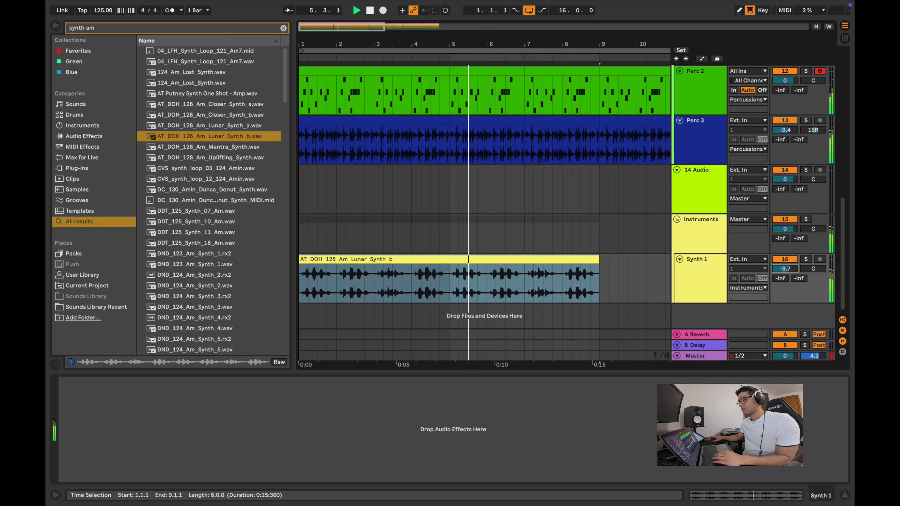
{"action": "key", "text": "space"}
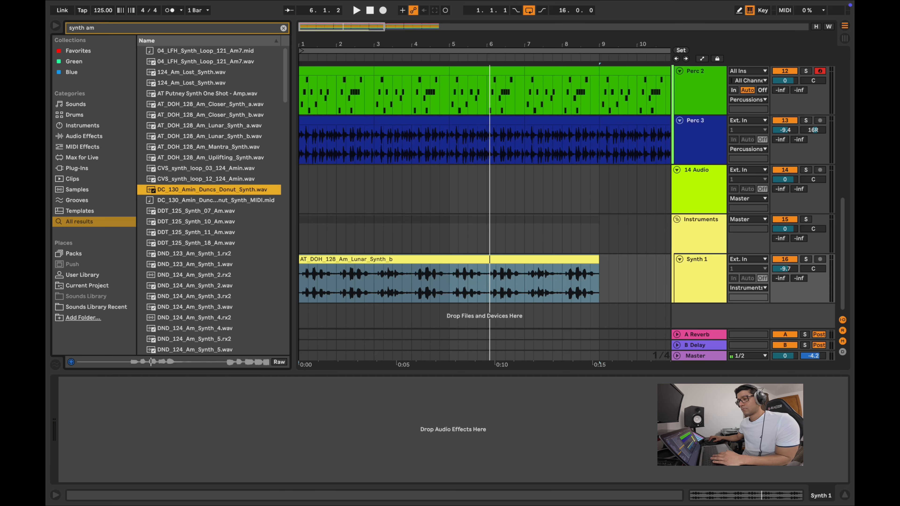
- Place DDT_125_Synth_11_Am.wav at the start of the Synth 1 track and delete the leftover Lunar_Synth_b clip after it
{"action": "key", "text": "Down"}
{"action": "key", "text": "Down"}
{"action": "key", "text": "Down"}
{"action": "key", "text": "Down"}
{"action": "key", "text": "Return"}
{"action": "key", "text": "space"}
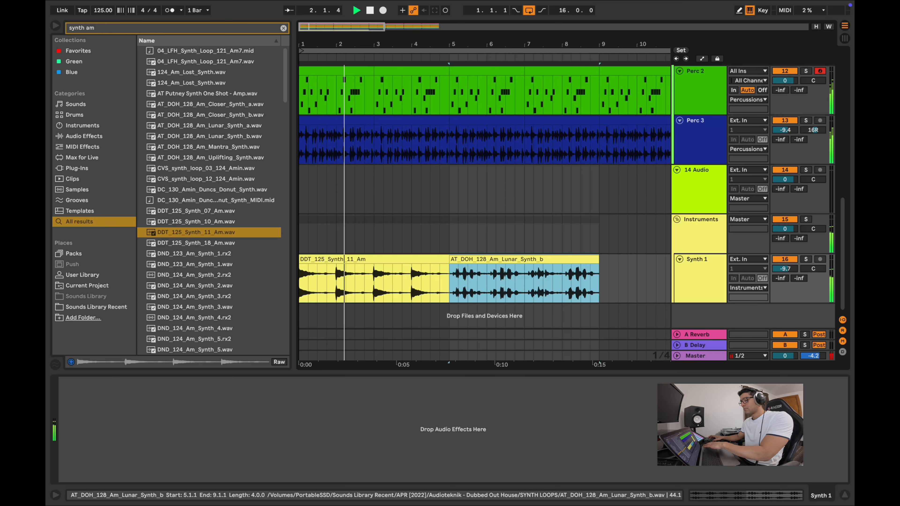
{"action": "key", "text": "Delete"}
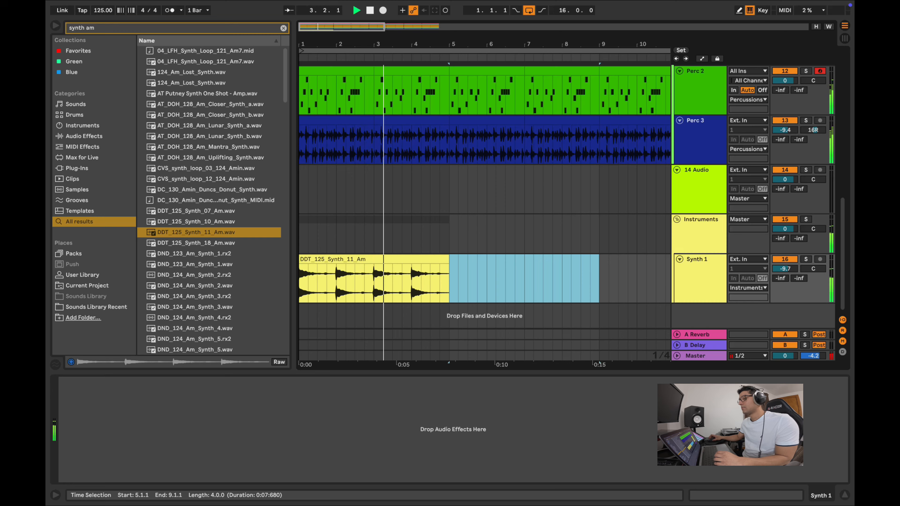
- Check how the percussion fits the synth during playback by muting Perc 1 and Perc 2 and soloing Perc 3
{"action": "left_click", "coordinate": [785, 71]}
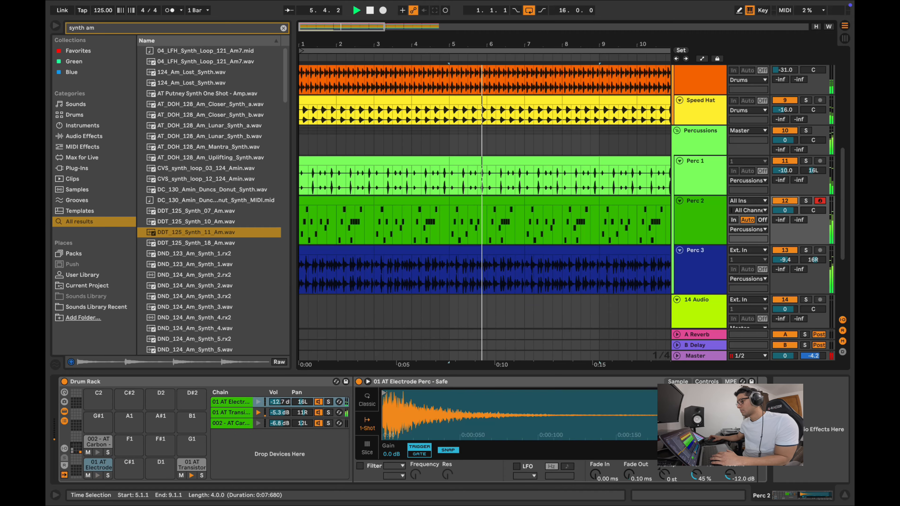
{"action": "scroll", "coordinate": [485, 213], "scroll_direction": "up", "scroll_amount": 3}
{"action": "scroll", "coordinate": [484, 213], "scroll_direction": "down", "scroll_amount": 2}
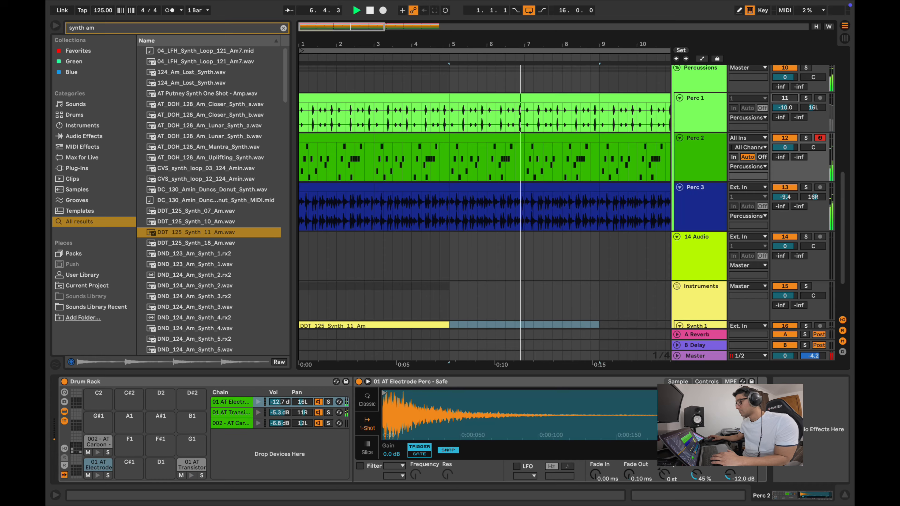
{"action": "double_click", "coordinate": [369, 11]}
{"action": "key", "text": "space"}
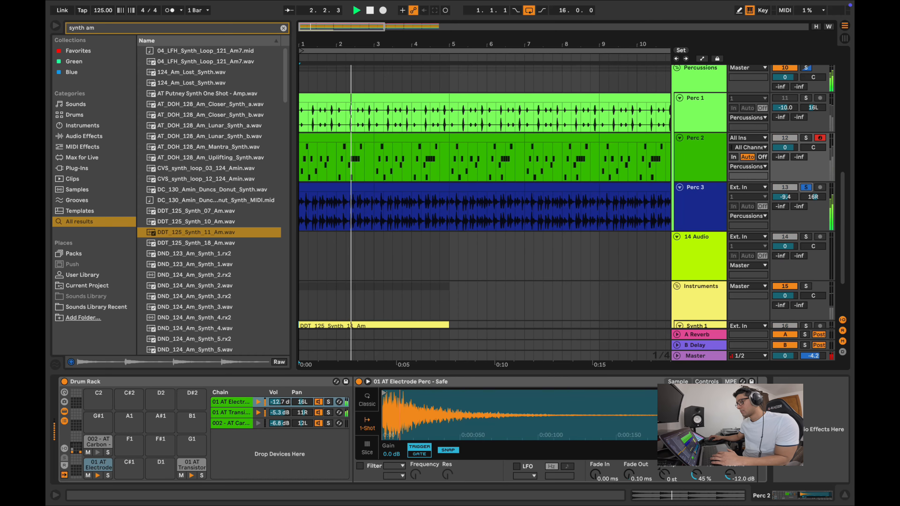
{"action": "left_click", "coordinate": [806, 187]}
{"action": "left_click", "coordinate": [784, 98]}
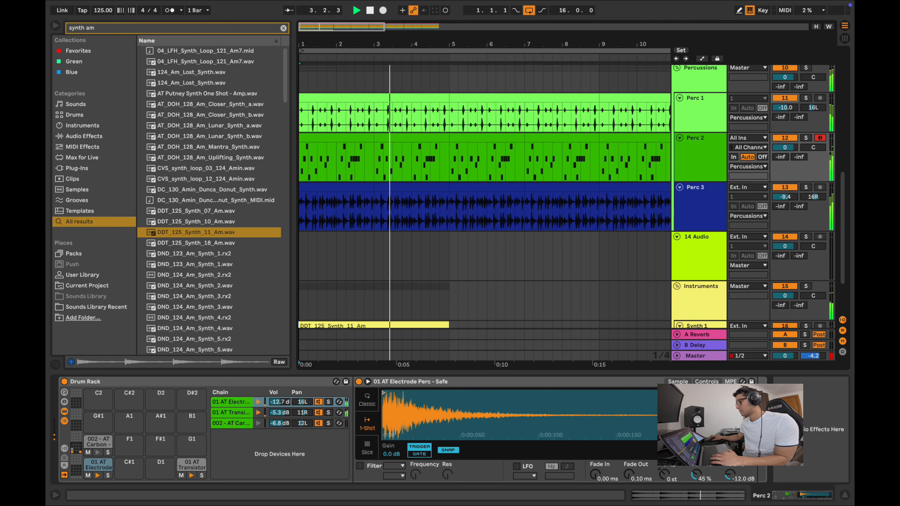
- Mute the Perc 3 track and listen to the loop from the start without it
{"action": "left_click", "coordinate": [784, 187]}
{"action": "key", "text": "space"}
{"action": "key", "text": "space"}
{"action": "scroll", "coordinate": [486, 145], "scroll_direction": "up", "scroll_amount": 4}
{"action": "scroll", "coordinate": [486, 146], "scroll_direction": "down", "scroll_amount": 8}
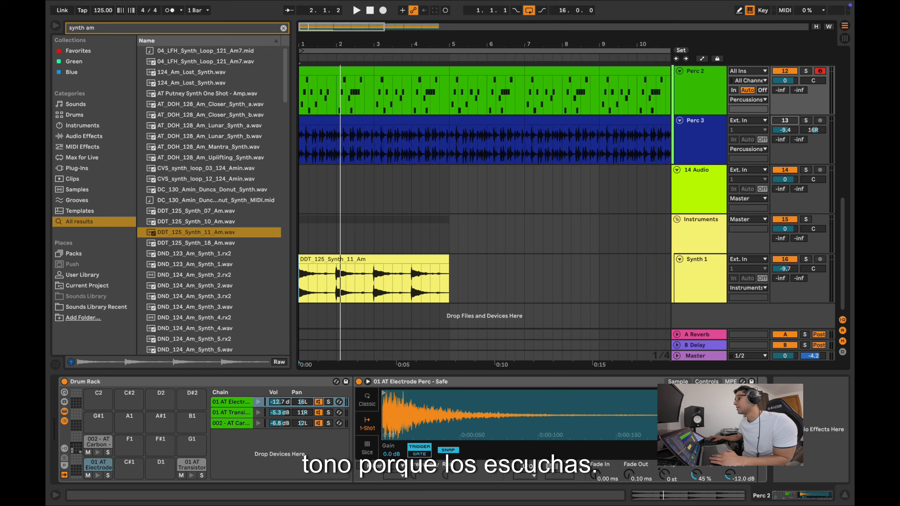
- Compare the loop with Perc 3 active and soloed, and leave Perc 3 muted and unsoloed during playback
{"action": "key", "text": "space"}
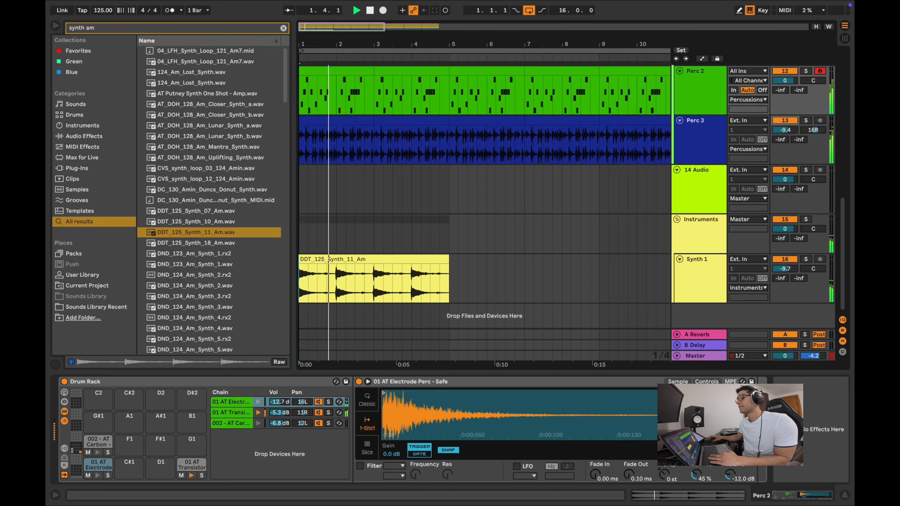
{"action": "left_click", "coordinate": [806, 121]}
{"action": "key", "text": "space"}
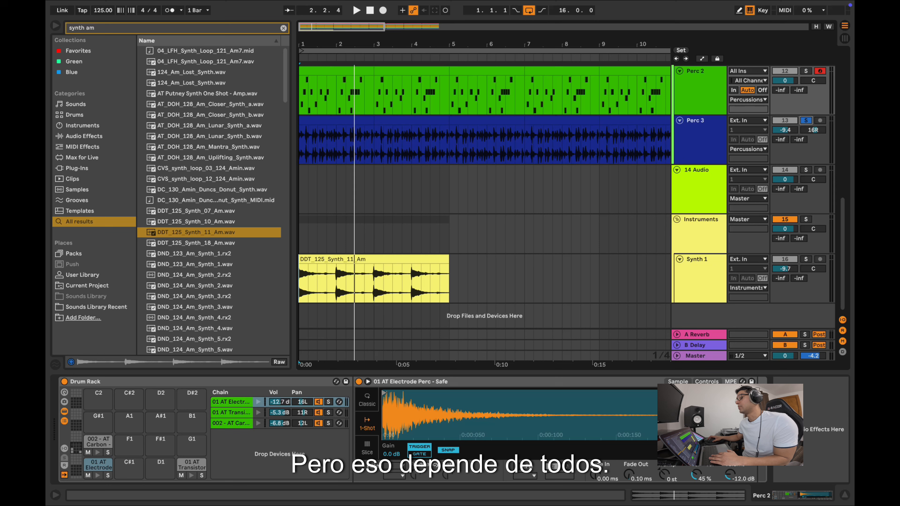
{"action": "left_click", "coordinate": [806, 120]}
{"action": "key", "text": "space"}
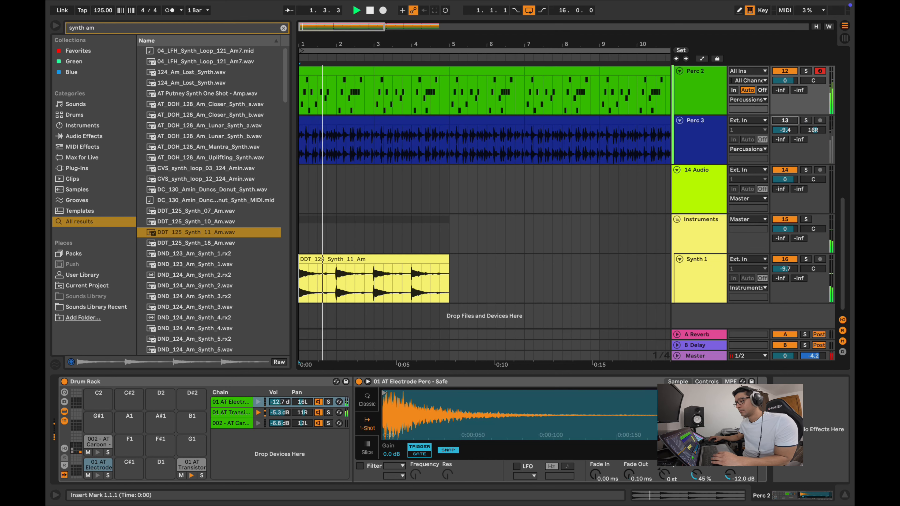
- Duplicate the DDT_125_Synth_11_Am clip three times on Synth 1 to fill the arrangement up to bar 17
{"action": "left_click", "coordinate": [352, 259]}
{"action": "key", "text": "super+d"}
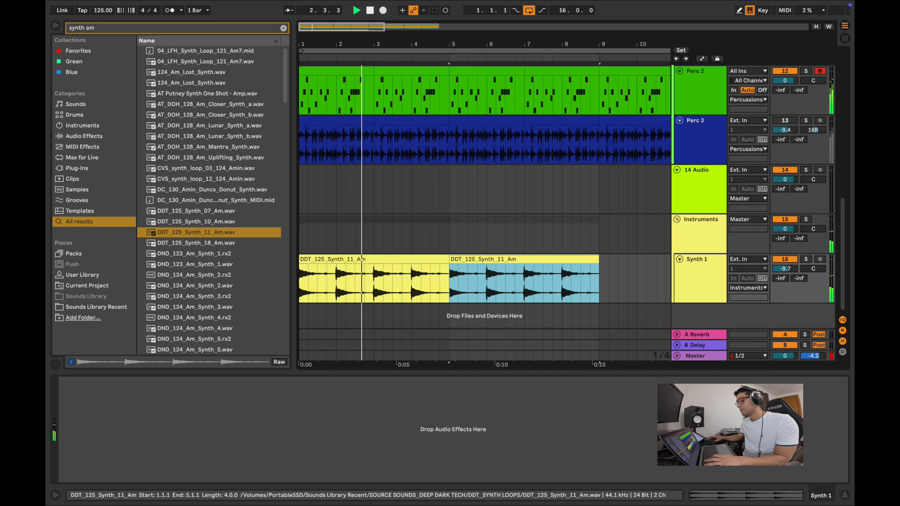
{"action": "key", "text": "super+d"}
{"action": "key", "text": "super+d"}
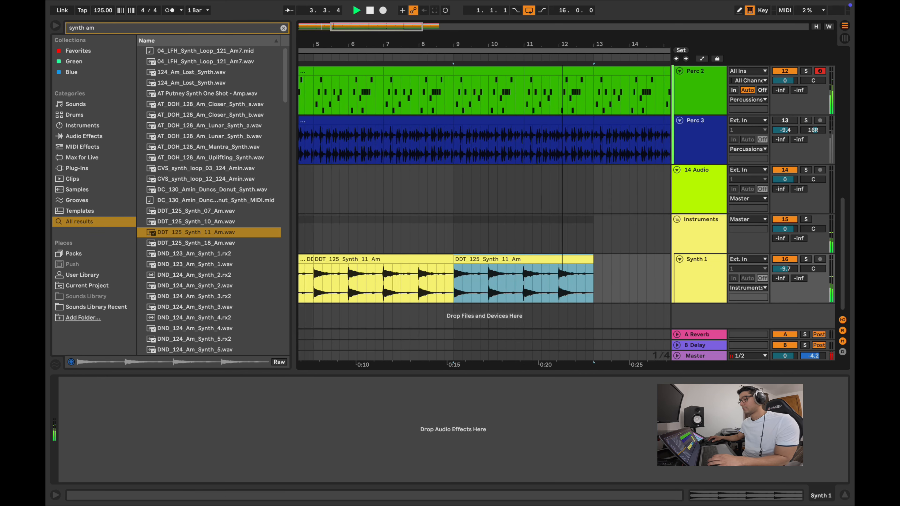
{"action": "key", "text": "minus"}
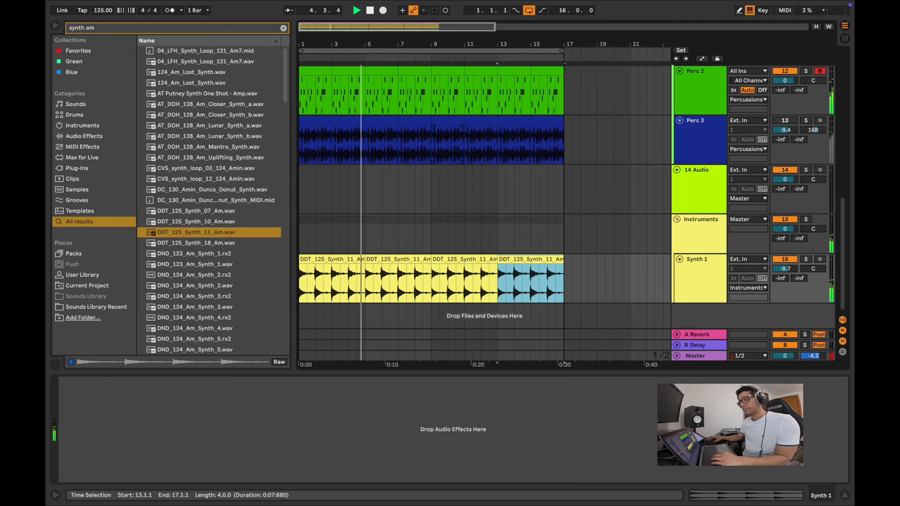
{"action": "left_click", "coordinate": [332, 259]}
{"action": "scroll", "coordinate": [484, 212], "scroll_direction": "up", "scroll_amount": 5}
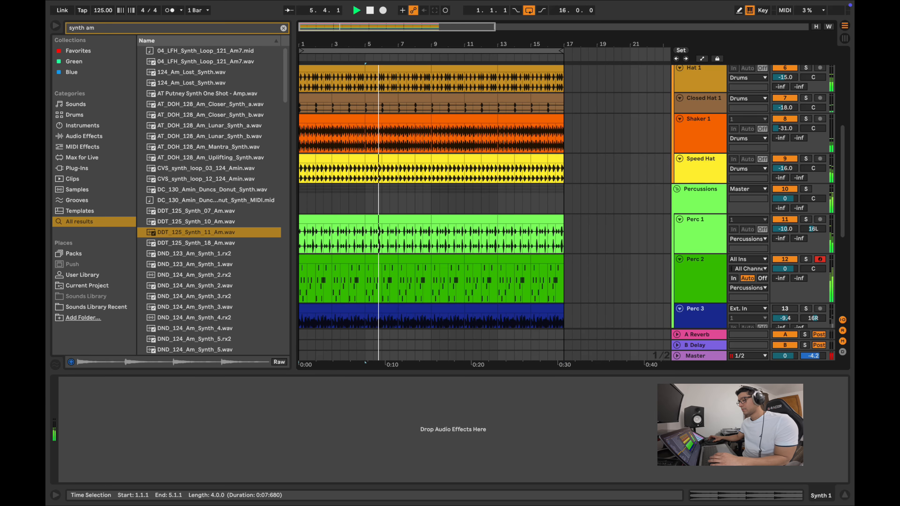
{"action": "scroll", "coordinate": [484, 213], "scroll_direction": "down", "scroll_amount": 5}
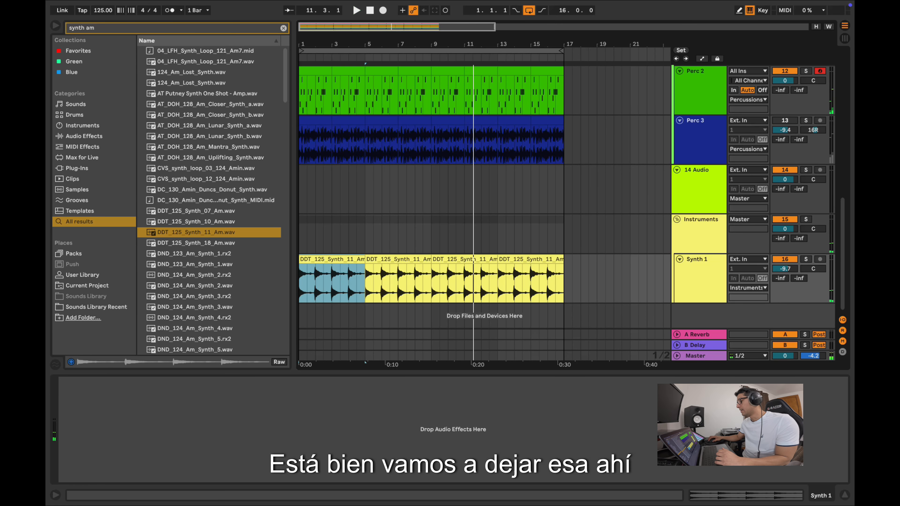
- Insert another audio track below Synth 1 in the Instruments group and name it Synth 2
{"action": "right_click", "coordinate": [692, 269]}
{"action": "left_click", "coordinate": [726, 332]}
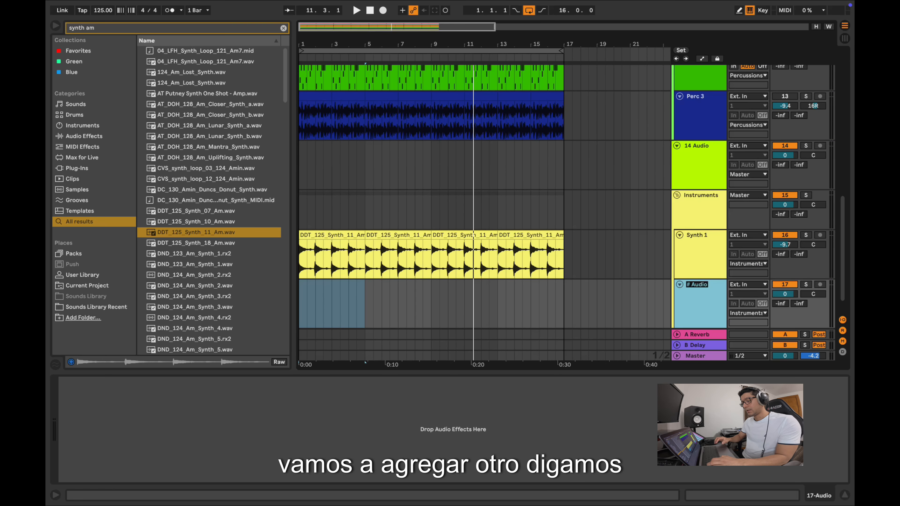
{"action": "type", "text": "Synth 2"}
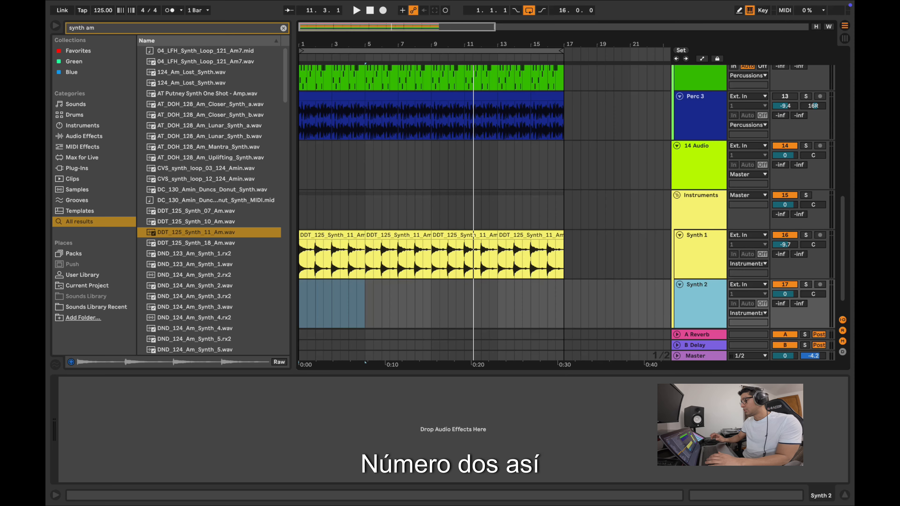
- Pan the Synth 1 track to 16L and set its volume to -11.2 dB while the loop plays
{"action": "left_click_drag", "start_coordinate": [812, 245], "coordinate": [812, 247]}
{"action": "key", "text": "space"}
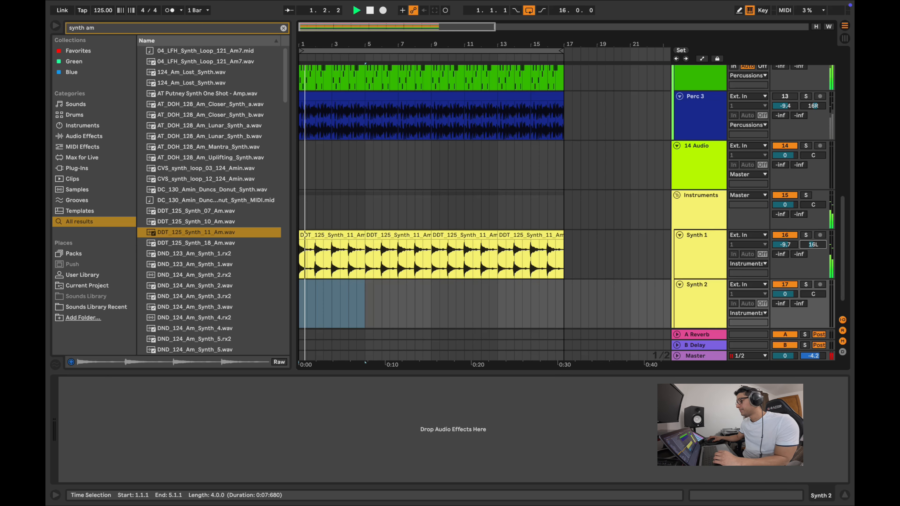
{"action": "left_click_drag", "start_coordinate": [785, 244], "coordinate": [785, 247]}
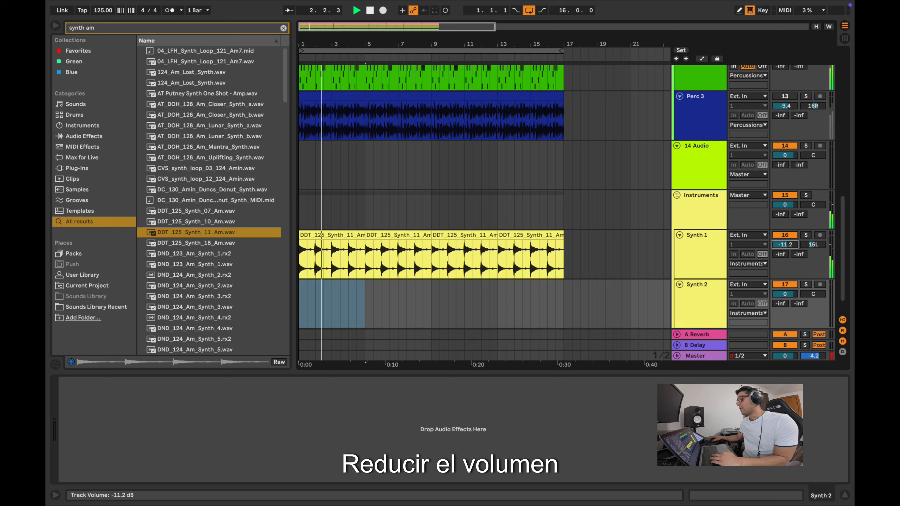
- Audition the A minor synth loops in the search results, from DDT_125_Synth_11_Am.wav down to GM_126_Am_Faze_Synth.wav
{"action": "scroll", "coordinate": [531, 220], "scroll_direction": "up", "scroll_amount": 5}
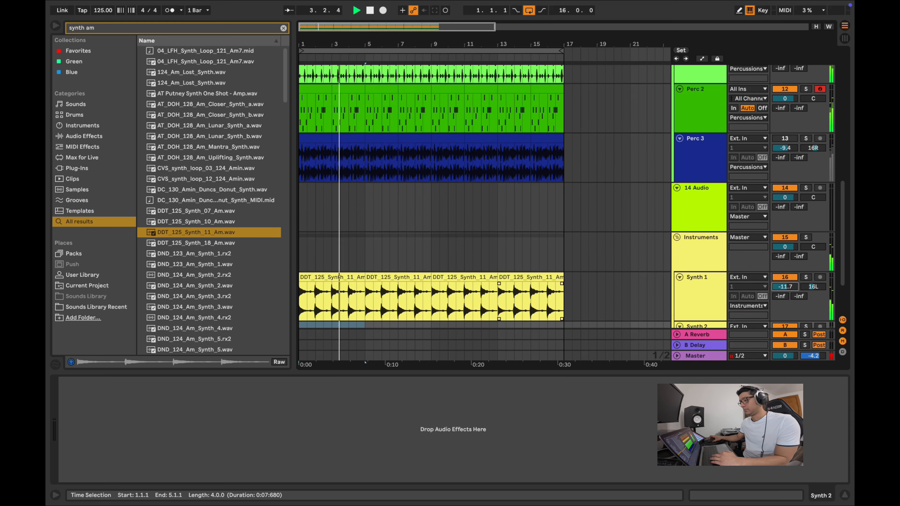
{"action": "scroll", "coordinate": [485, 212], "scroll_direction": "down", "scroll_amount": 5}
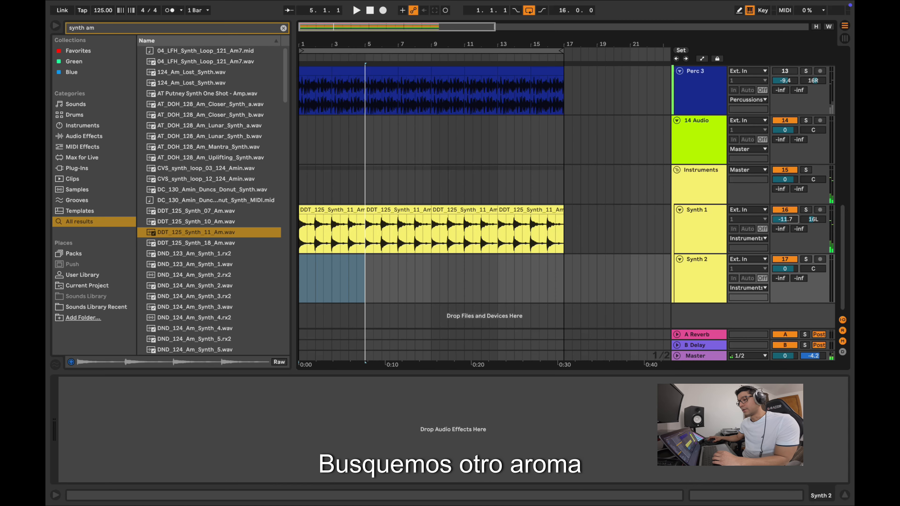
{"action": "key", "text": "Down"}
{"action": "key", "text": "Down"}
{"action": "key", "text": "Down"}
{"action": "key", "text": "Down"}
{"action": "key", "text": "Down"}
{"action": "key", "text": "Down"}
{"action": "key", "text": "Down"}
{"action": "key", "text": "Down"}
{"action": "key", "text": "Down"}
{"action": "key", "text": "Down"}
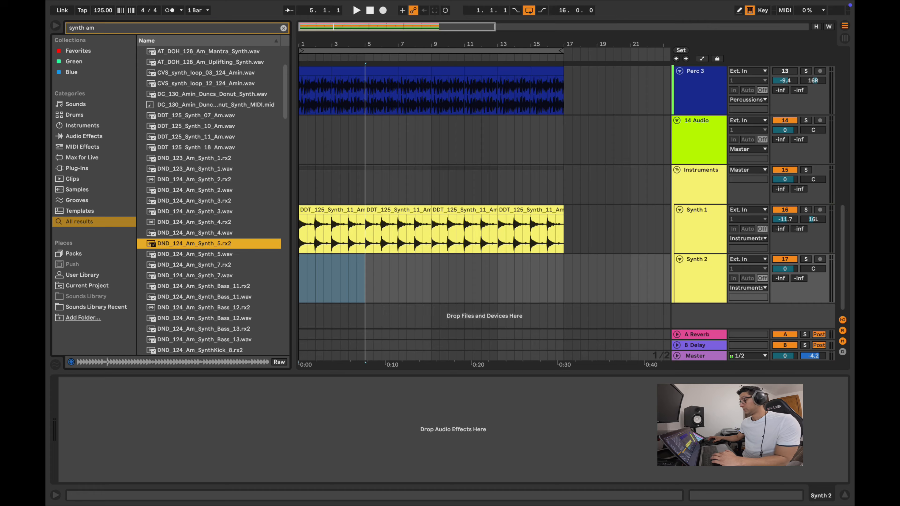
{"action": "key", "text": "Down"}
{"action": "key", "text": "Down"}
{"action": "key", "text": "Down"}
{"action": "key", "text": "Down"}
{"action": "key", "text": "Down"}
{"action": "key", "text": "Down"}
{"action": "key", "text": "Down"}
{"action": "key", "text": "Down"}
{"action": "key", "text": "Down"}
{"action": "key", "text": "Down"}
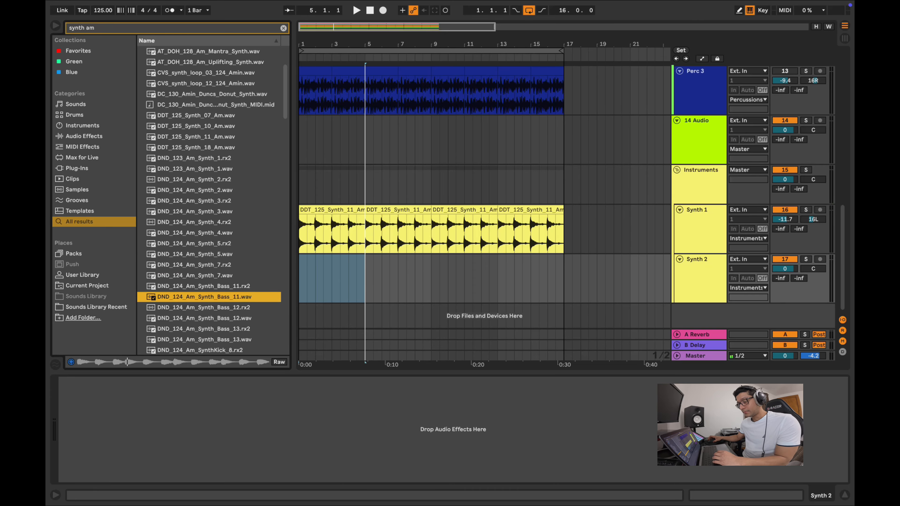
{"action": "key", "text": "Down"}
{"action": "key", "text": "Down"}
{"action": "key", "text": "Down"}
{"action": "key", "text": "Down"}
{"action": "key", "text": "Down"}
{"action": "key", "text": "Down"}
{"action": "key", "text": "Down"}
{"action": "key", "text": "Down"}
{"action": "key", "text": "Down"}
{"action": "key", "text": "Down"}
{"action": "key", "text": "Down"}
{"action": "key", "text": "Down"}
{"action": "key", "text": "Down"}
{"action": "key", "text": "Down"}
{"action": "key", "text": "Down"}
{"action": "key", "text": "Down"}
{"action": "key", "text": "Down"}
{"action": "key", "text": "Down"}
{"action": "key", "text": "Down"}
{"action": "key", "text": "Down"}
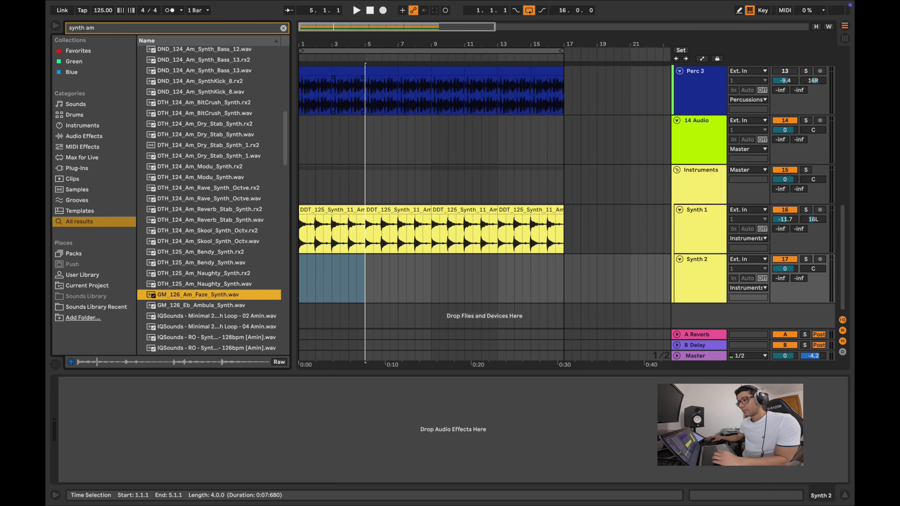
- Place GM_126_Am_Faze_Synth.wav at the start of the Synth 2 track and lower the track's volume to -14.6 dB during playback
{"action": "key", "text": "z"}
{"action": "left_click_drag", "start_coordinate": [198, 295], "coordinate": [304, 279]}
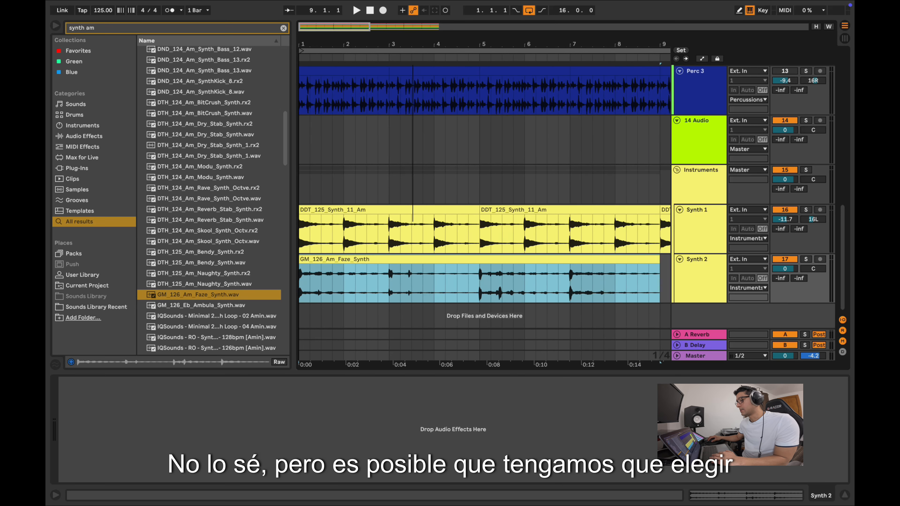
{"action": "key", "text": "x"}
{"action": "key", "text": "space"}
{"action": "key", "text": "space"}
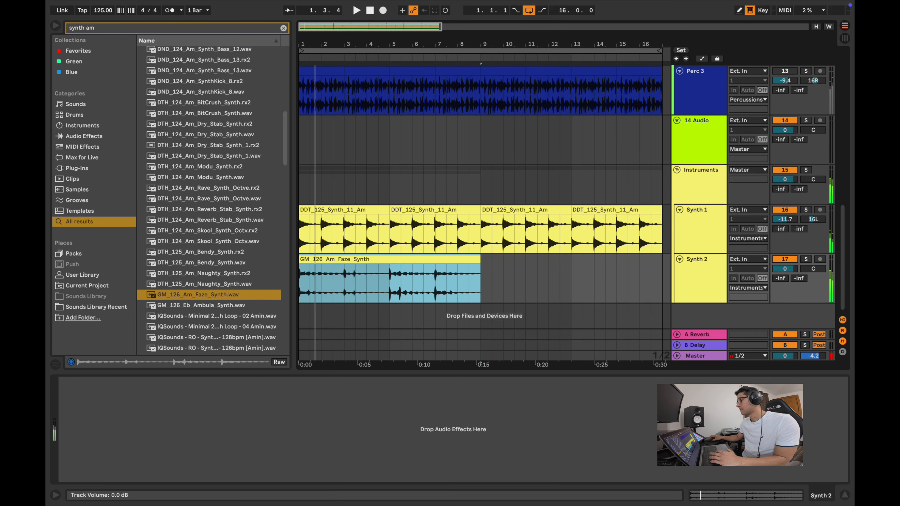
{"action": "left_click_drag", "start_coordinate": [784, 269], "coordinate": [785, 299]}
{"action": "key", "text": "space"}
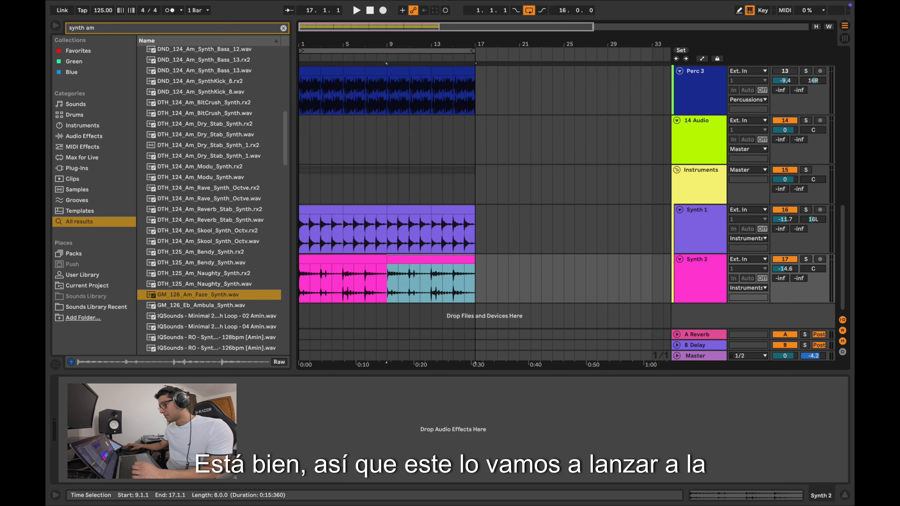
- Pan Synth 2 to 6R and set its volume to -11.3 dB while the arrangement plays
{"action": "left_click_drag", "start_coordinate": [814, 269], "coordinate": [813, 276]}
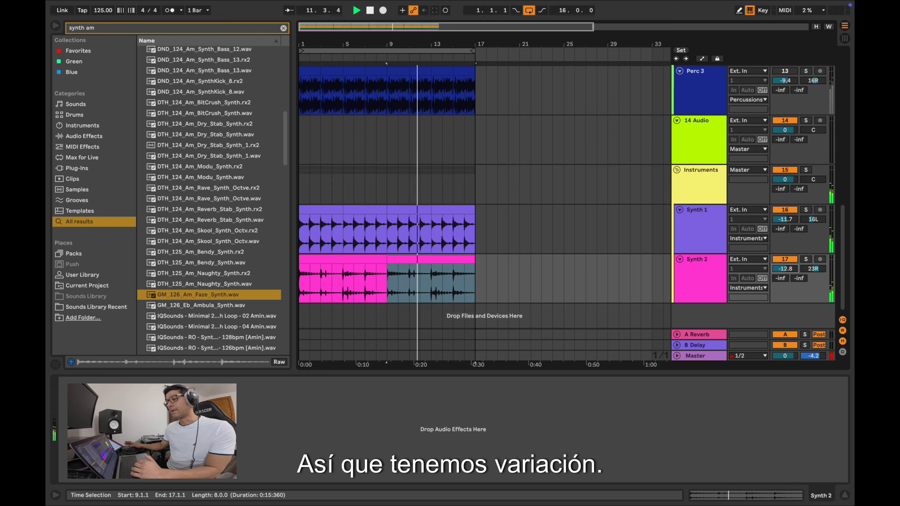
{"action": "scroll", "coordinate": [485, 213], "scroll_direction": "up", "scroll_amount": 3}
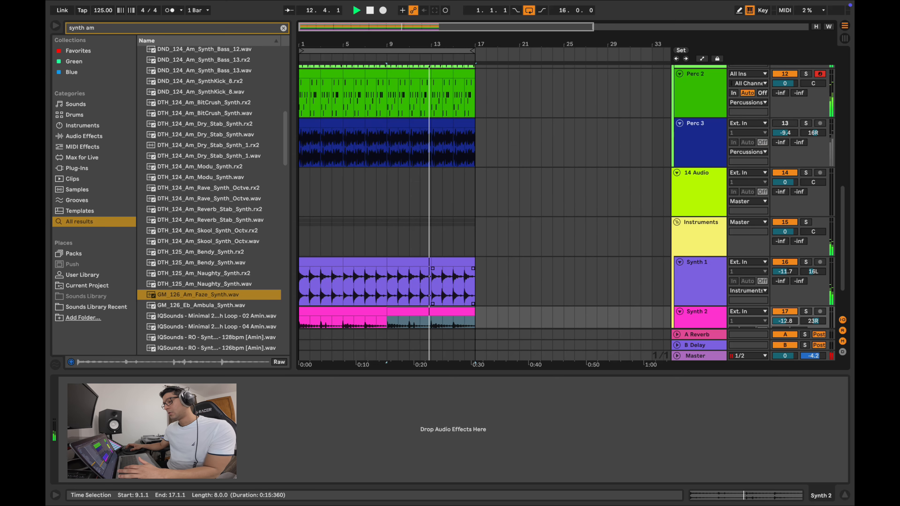
{"action": "scroll", "coordinate": [485, 212], "scroll_direction": "down", "scroll_amount": 3}
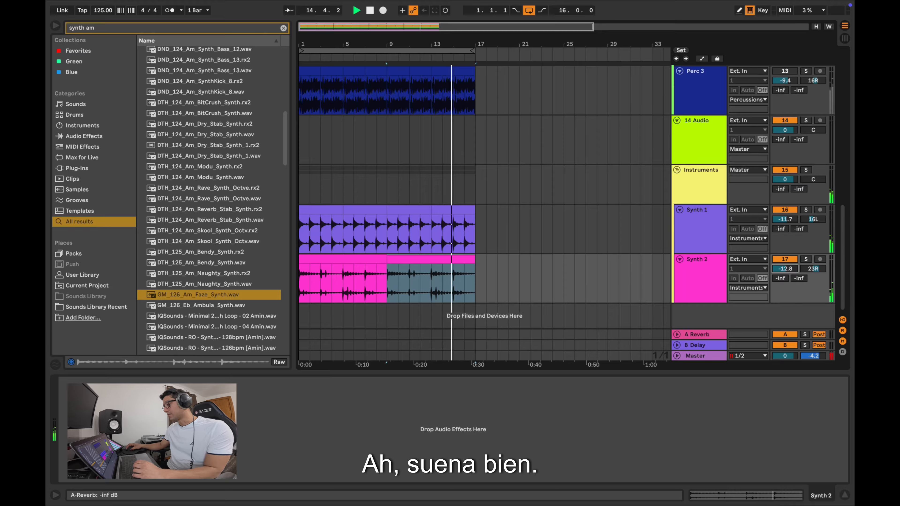
{"action": "left_click_drag", "start_coordinate": [784, 269], "coordinate": [813, 270]}
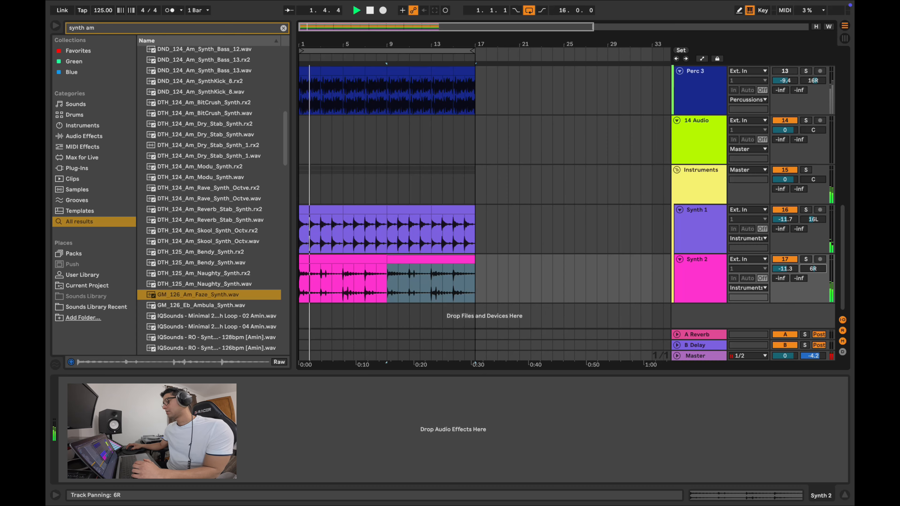
{"action": "scroll", "coordinate": [485, 196], "scroll_direction": "up", "scroll_amount": 4}
{"action": "scroll", "coordinate": [484, 197], "scroll_direction": "down", "scroll_amount": 4}
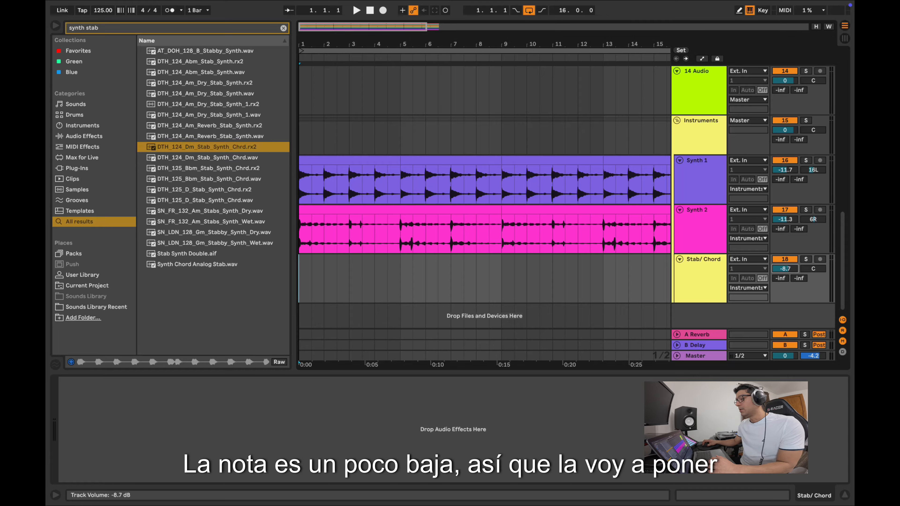
- Try DTH_124_Dm_Stab_Synth_Chrd.rx2 at the start of the Stab/Chord track and play it with the other instruments
{"action": "left_click_drag", "start_coordinate": [206, 147], "coordinate": [302, 277]}
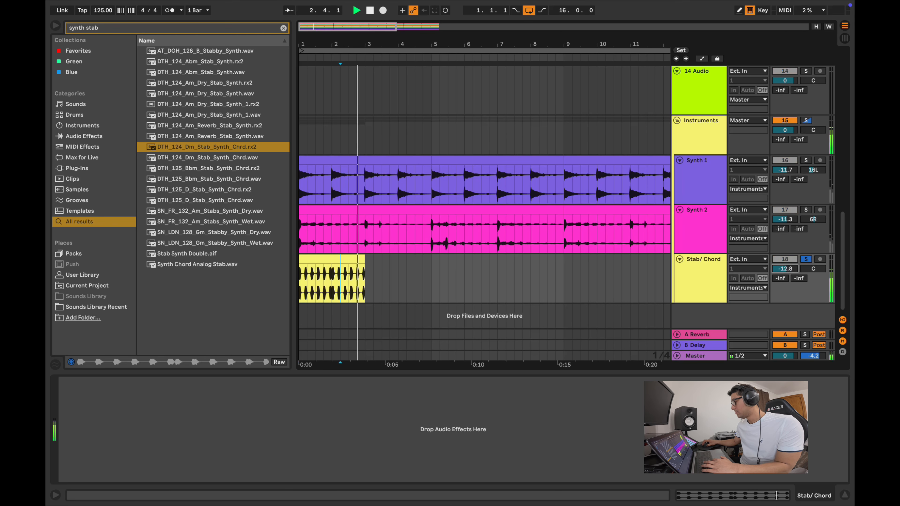
{"action": "key", "text": "space"}
{"action": "left_click", "coordinate": [332, 259]}
{"action": "key", "text": "space"}
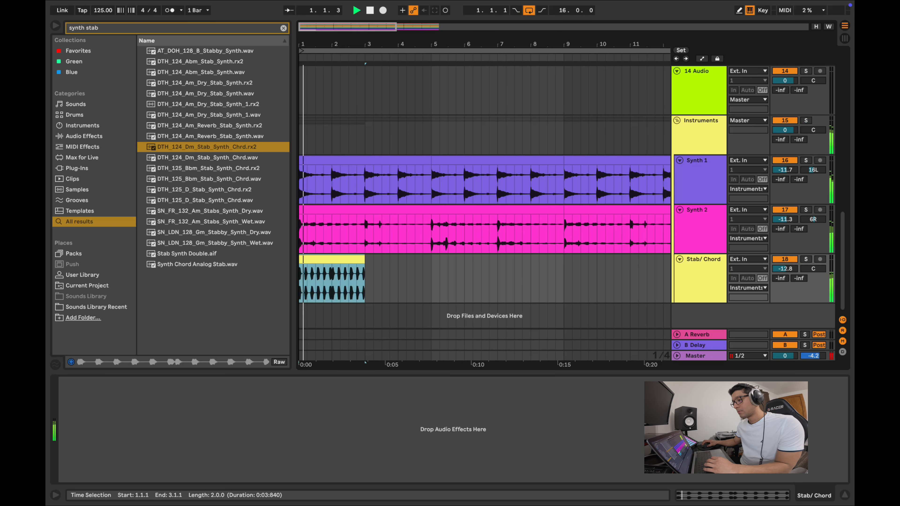
- Duplicate the two-bar stab clip repeatedly on Stab/Chord to fill the arrangement up to bar 17
{"action": "key", "text": "ctrl+d"}
{"action": "key", "text": "ctrl+d"}
{"action": "key", "text": "ctrl+d"}
{"action": "key", "text": "ctrl+d"}
{"action": "key", "text": "ctrl+d"}
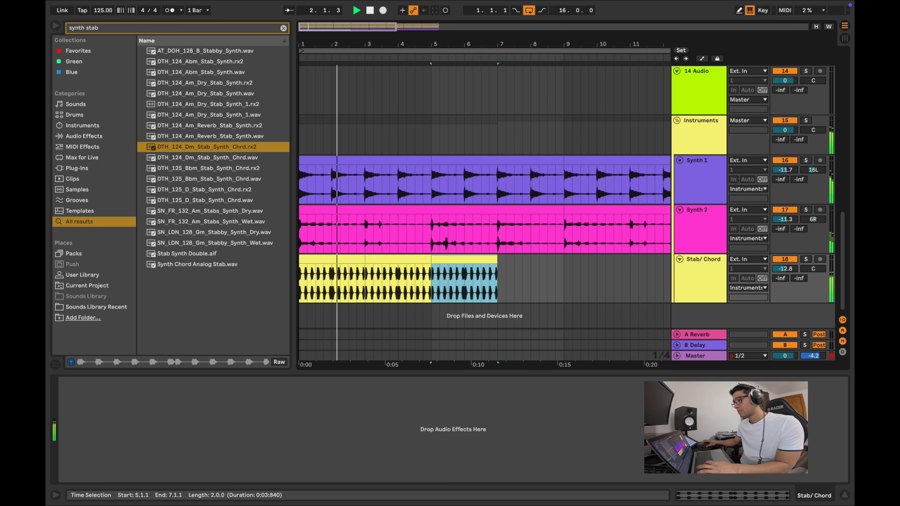
{"action": "key", "text": "ctrl+d"}
{"action": "key", "text": "ctrl+d"}
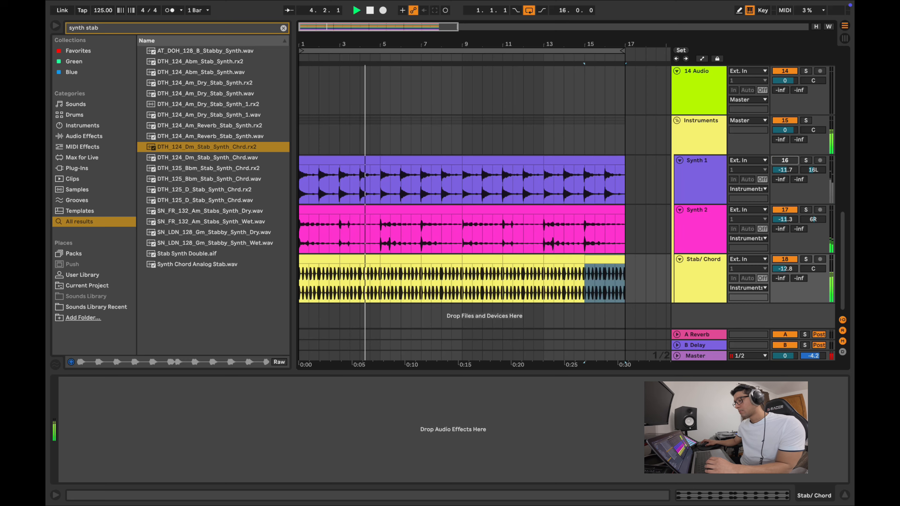
- Clear all the duplicated stab clips from the Stab/Chord track
{"action": "scroll", "coordinate": [524, 234], "scroll_direction": "up", "scroll_amount": 2}
{"action": "scroll", "coordinate": [524, 234], "scroll_direction": "down", "scroll_amount": 2}
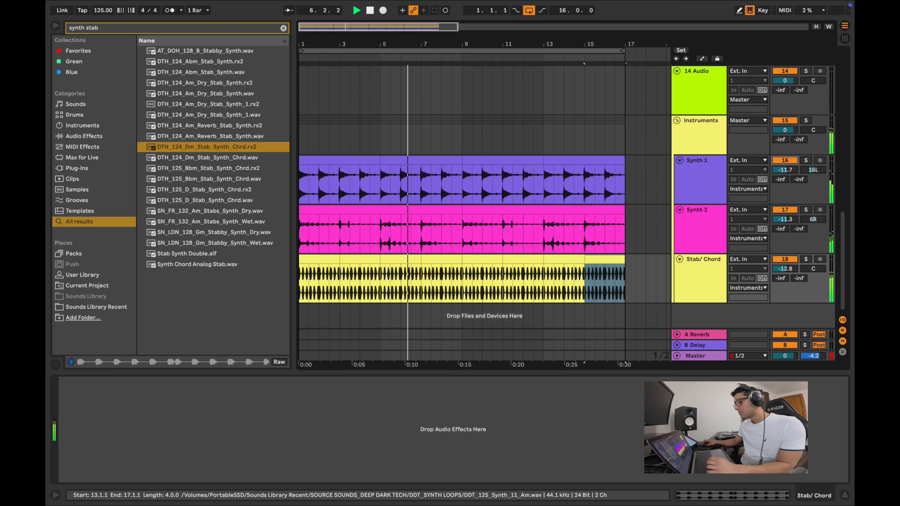
{"action": "left_click_drag", "start_coordinate": [624, 284], "coordinate": [300, 283]}
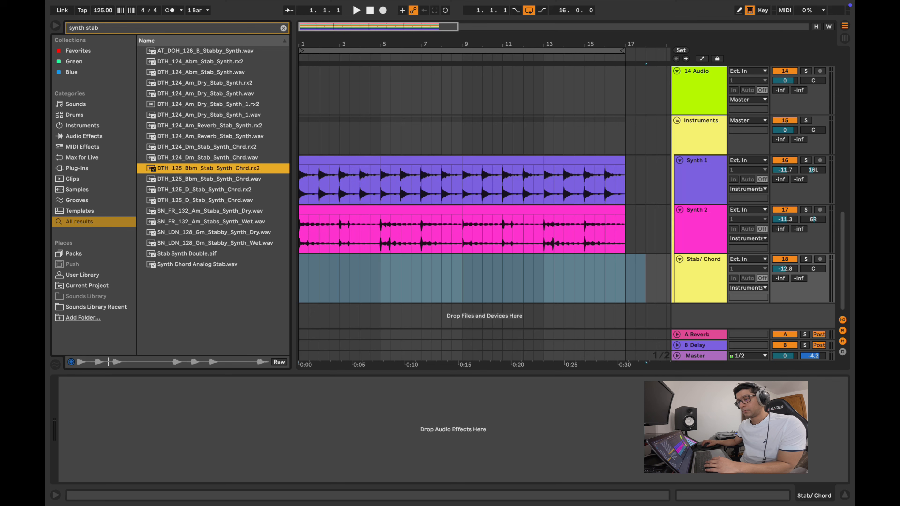
- Audition the remaining synth stab results and insert SN_FR_132_Am_Stabs_Synth_Wet.wav at the start of the Stab/Chord track
{"action": "key", "text": "Down"}
{"action": "key", "text": "Down"}
{"action": "key", "text": "Down"}
{"action": "key", "text": "Down"}
{"action": "key", "text": "Down"}
{"action": "key", "text": "plus"}
{"action": "key", "text": "plus"}
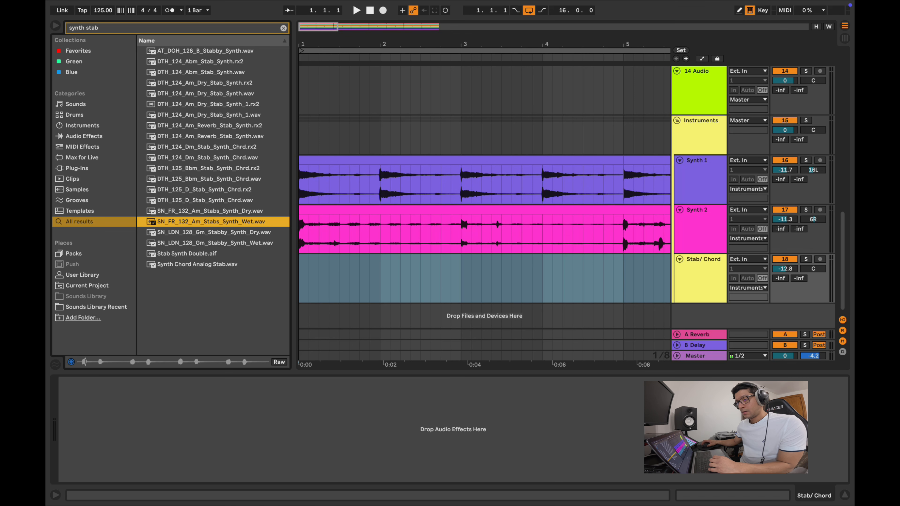
{"action": "key", "text": "Return"}
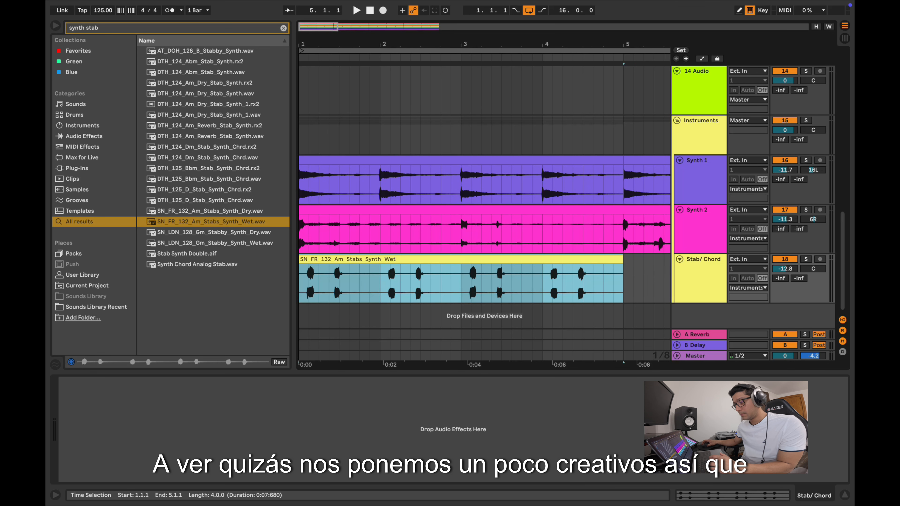
- Cut the first stab out of bars 1 and 2 of the Stab/Chord clip, removing 1.1.1 to 1.2.3 and 2.1.1 to 2.2.3
{"action": "left_click", "coordinate": [329, 284]}
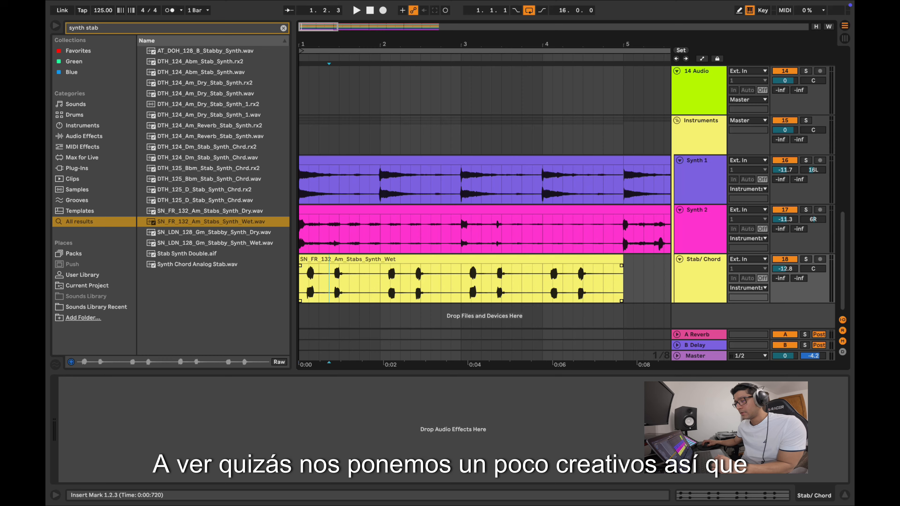
{"action": "key", "text": "shift+Left"}
{"action": "key", "text": "shift+Left"}
{"action": "key", "text": "shift+Left"}
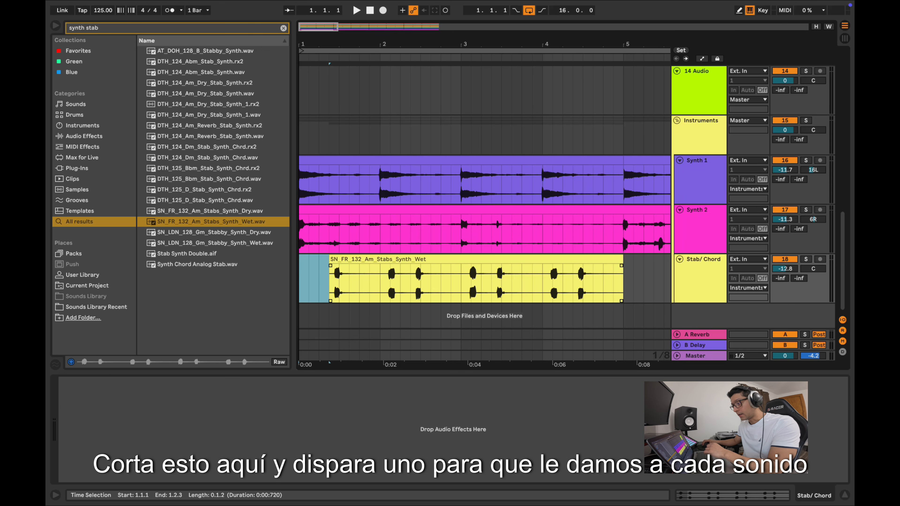
{"action": "key", "text": "ctrl+d"}
{"action": "key", "text": "XF86AudioRaiseVolume"}
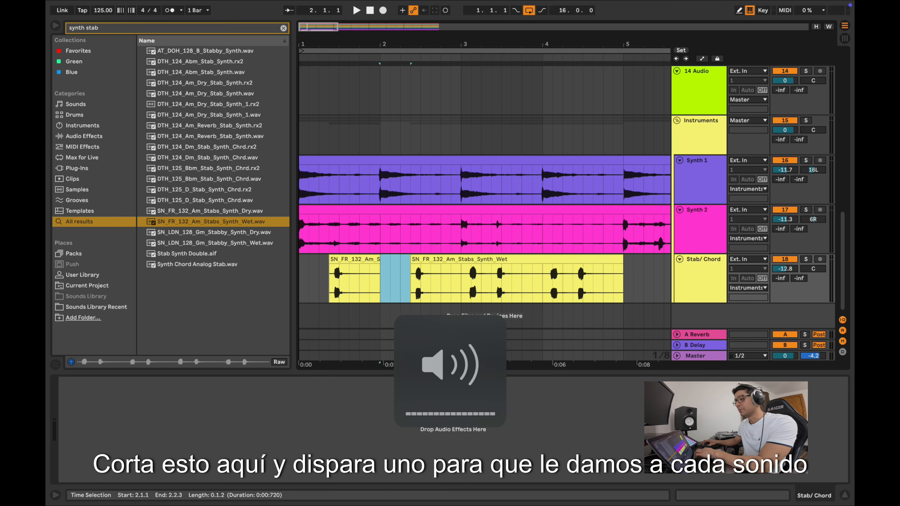
{"action": "key", "text": "ctrl+d"}
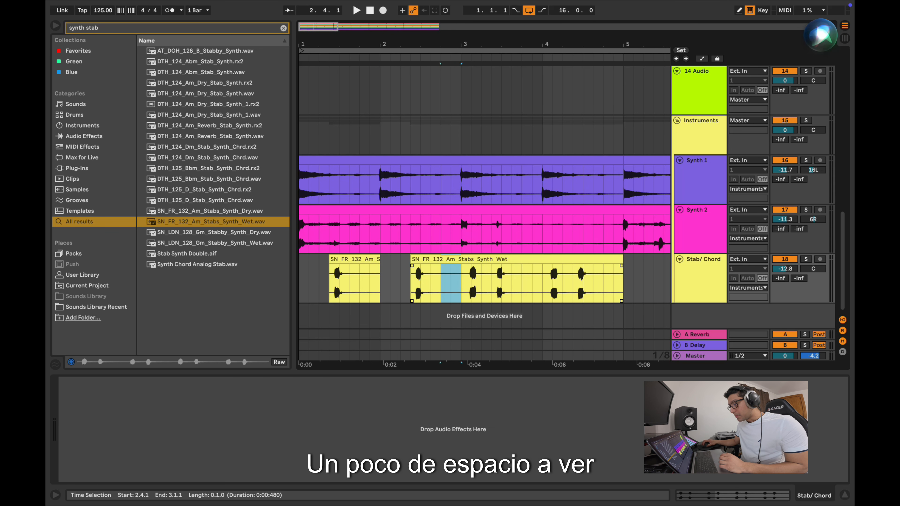
{"action": "left_click", "coordinate": [485, 280]}
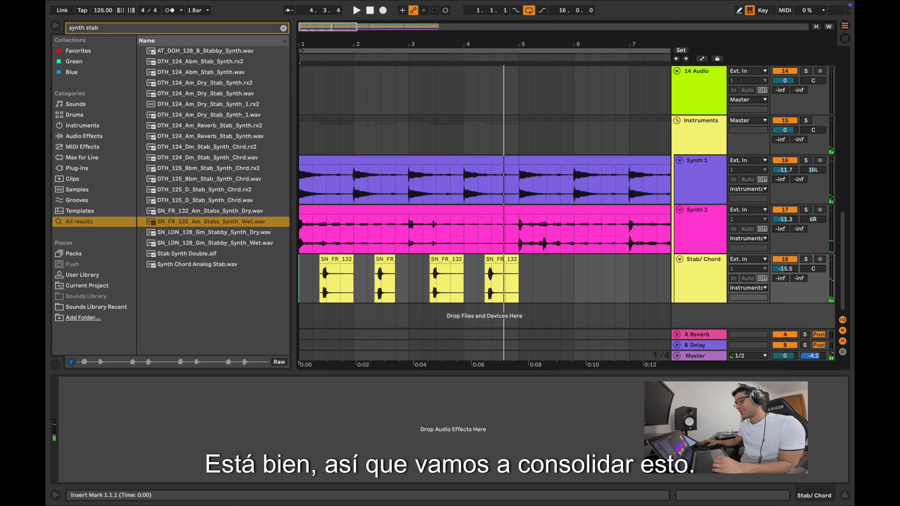
- Consolidate the Stab/Chord pieces from 1.1.1 to 5.1.1 into one clip and color the track orange
{"action": "left_click_drag", "start_coordinate": [518, 280], "coordinate": [300, 280]}
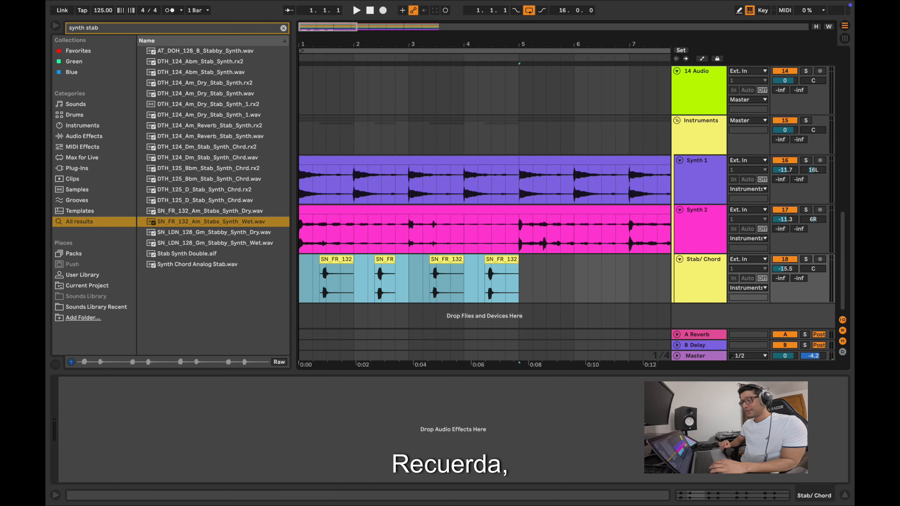
{"action": "key", "text": "super+j"}
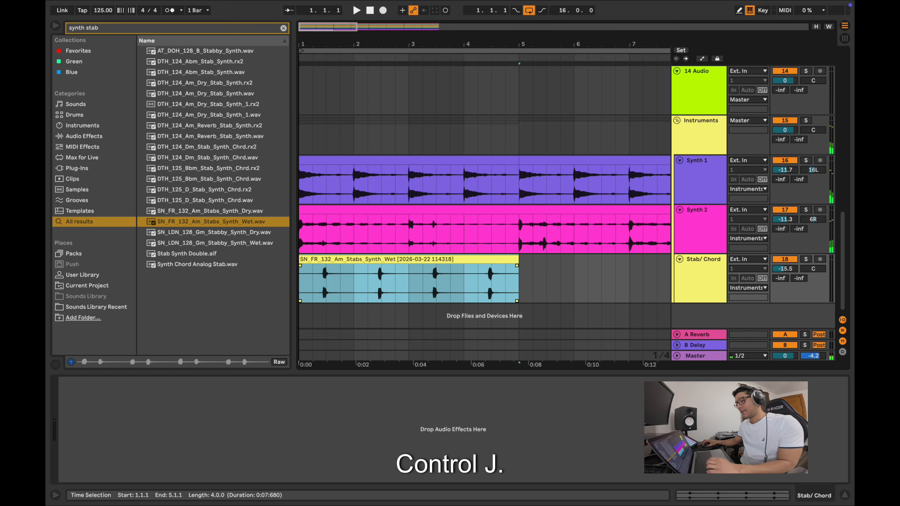
{"action": "right_click", "coordinate": [705, 273]}
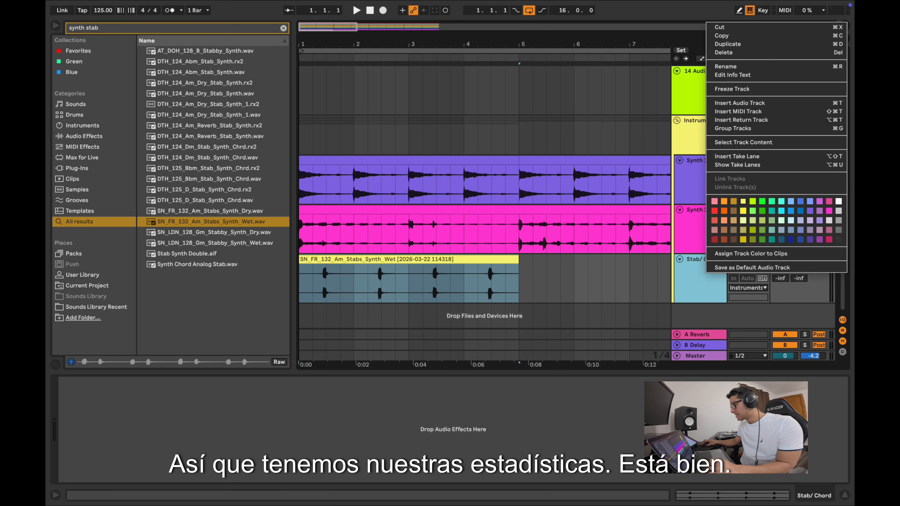
{"action": "left_click", "coordinate": [724, 211]}
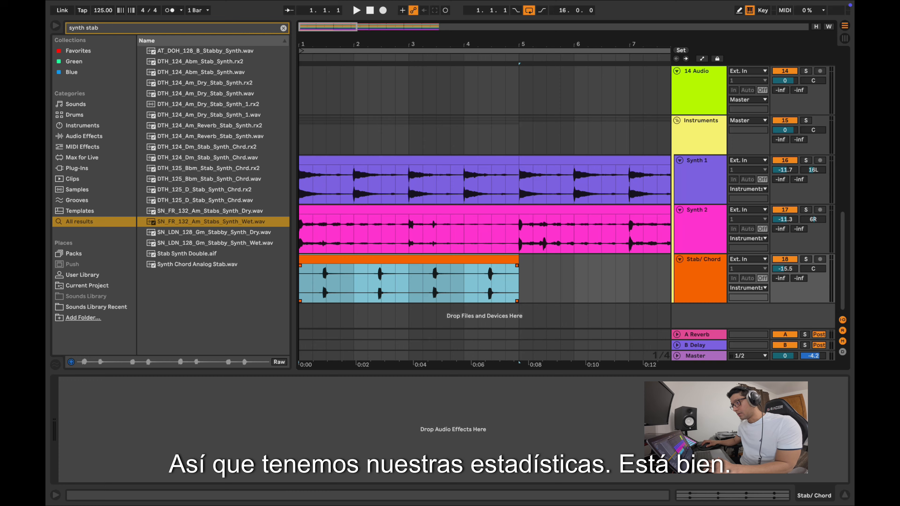
- Duplicate the consolidated four-bar Stab/Chord clip three times to fill the track up to bar 17 during playback
{"action": "key", "text": "space"}
{"action": "key", "text": "minus"}
{"action": "key", "text": "minus"}
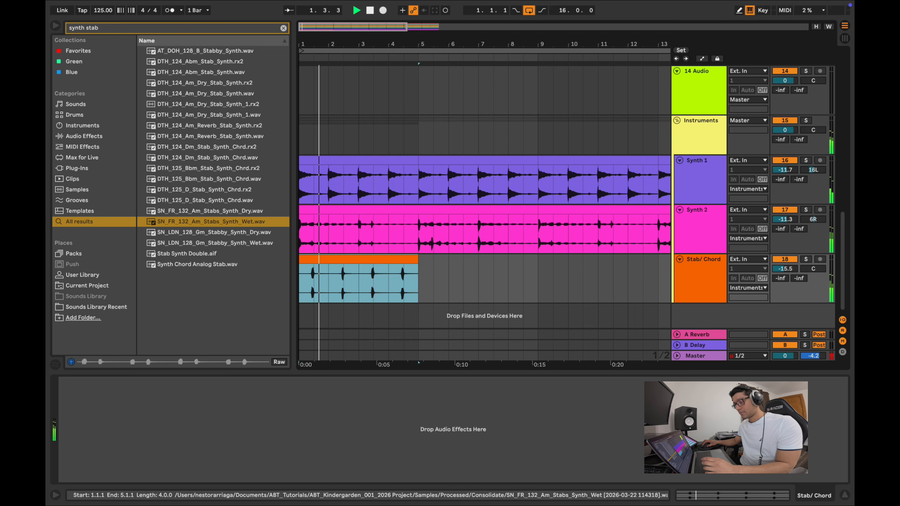
{"action": "key", "text": "super+d"}
{"action": "key", "text": "minus"}
{"action": "key", "text": "minus"}
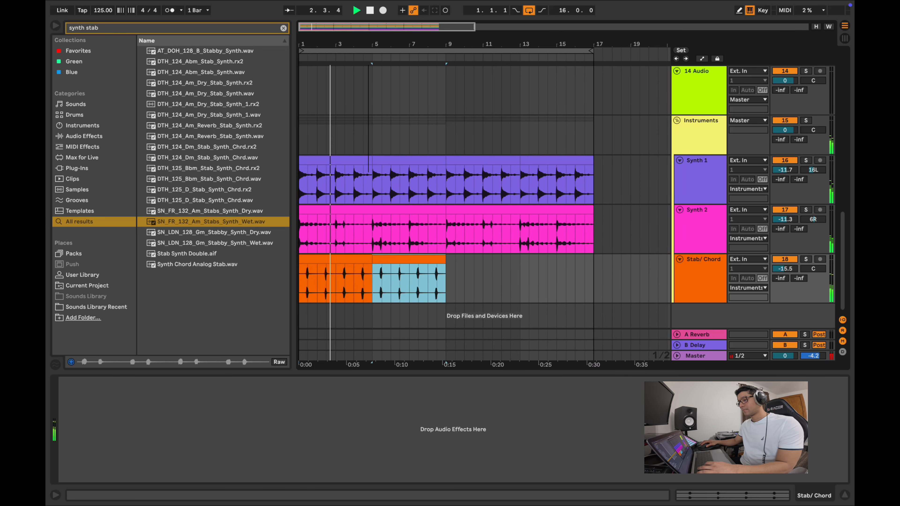
{"action": "key", "text": "super+d"}
{"action": "key", "text": "super+d"}
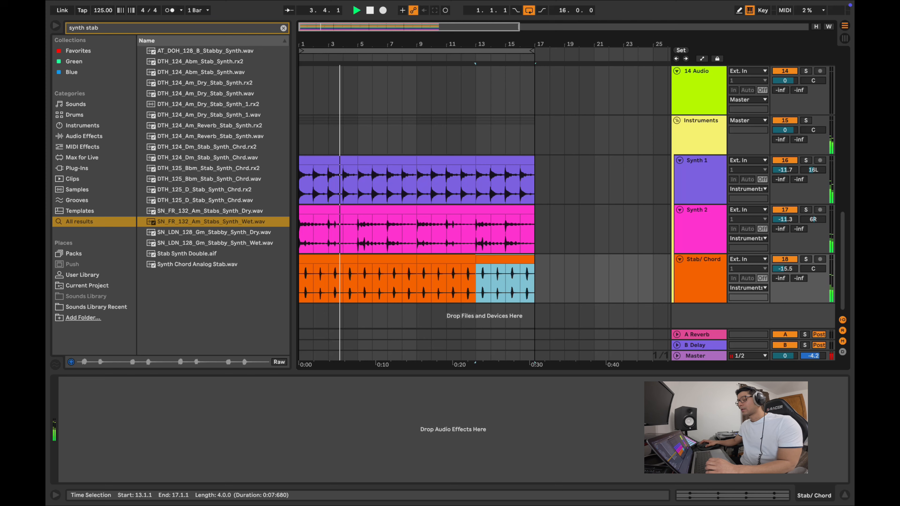